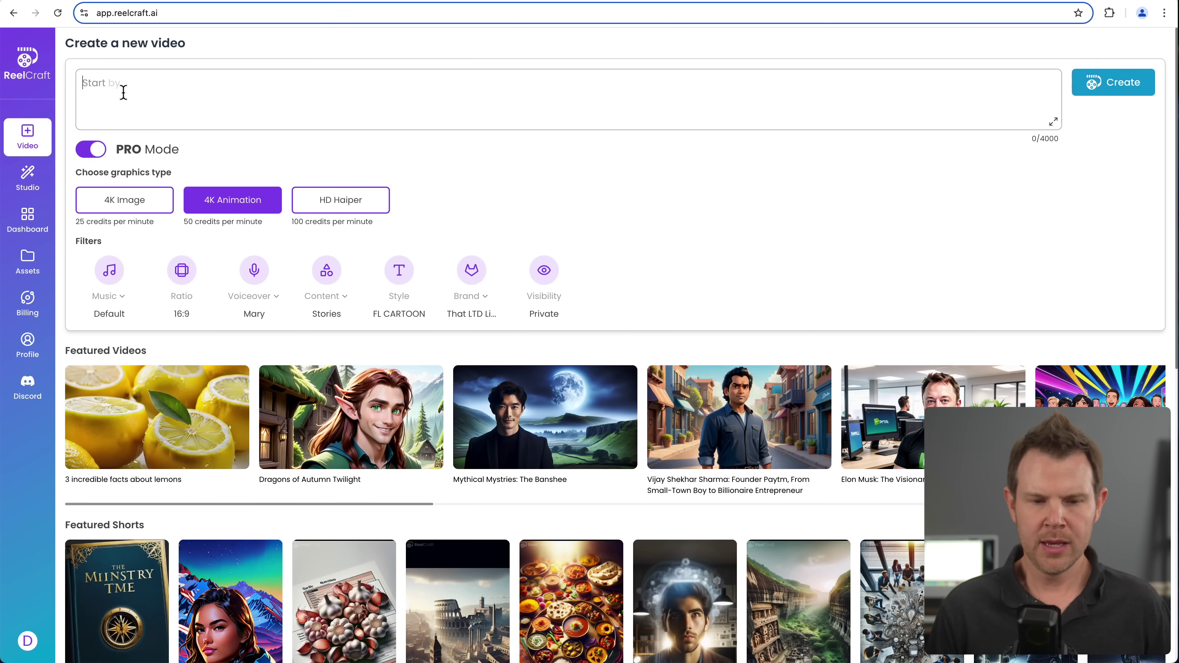
{"action": "left_click", "coordinate": [273, 298]}
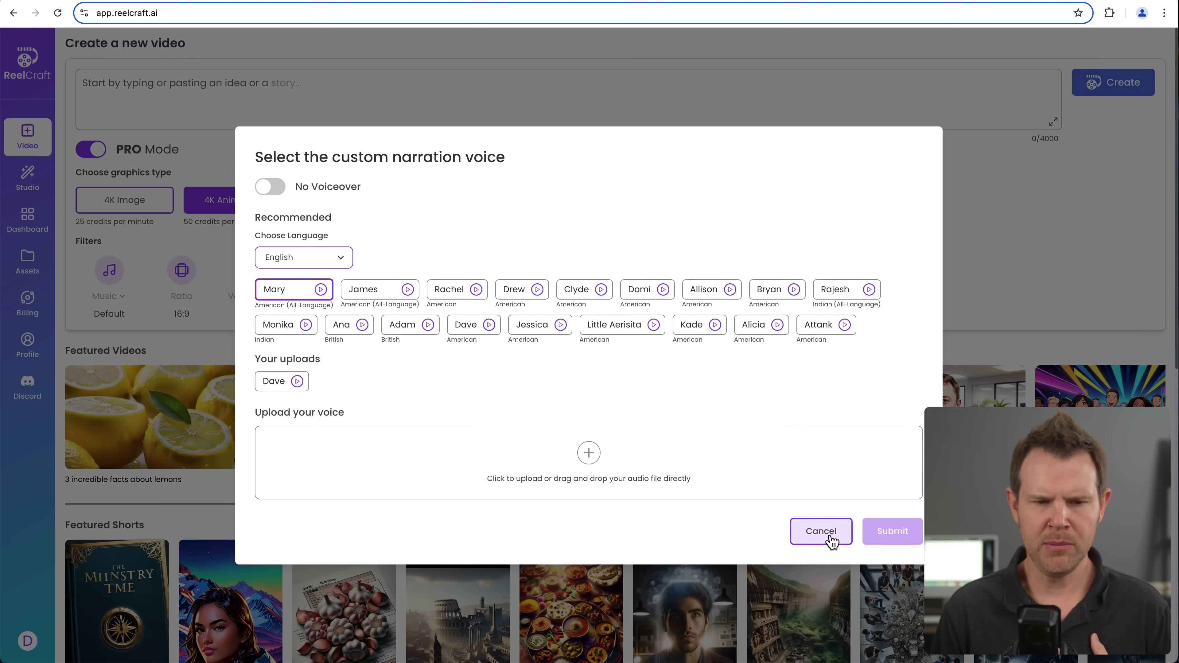
{"action": "left_click", "coordinate": [801, 533]}
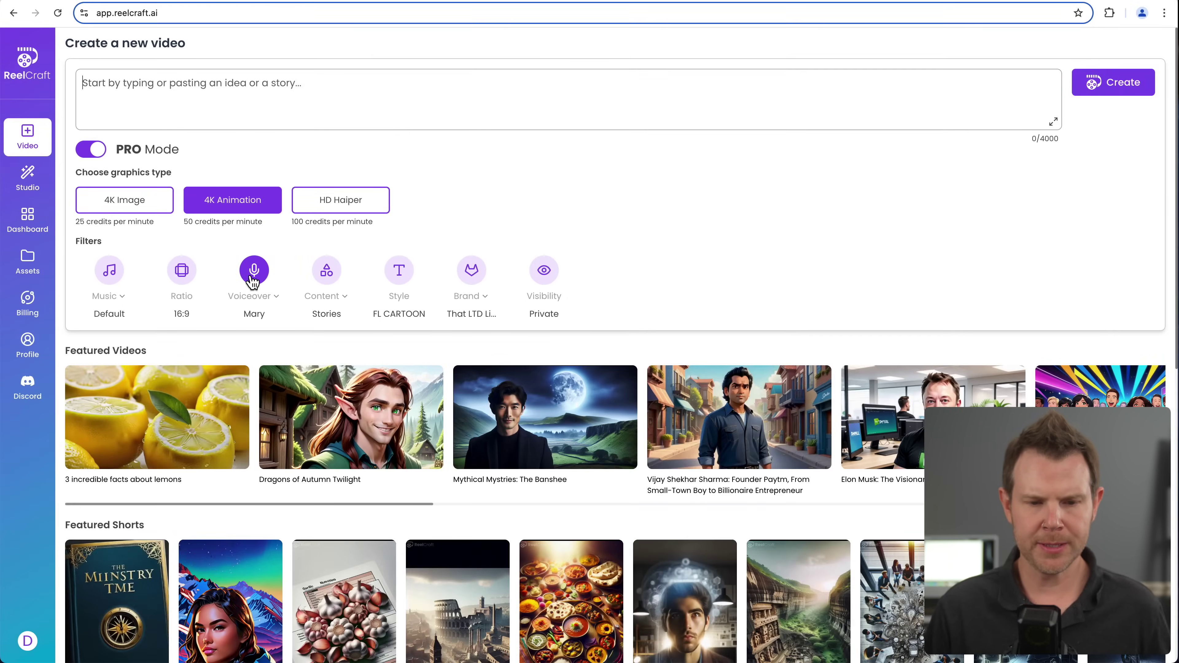
{"action": "left_click", "coordinate": [338, 318]}
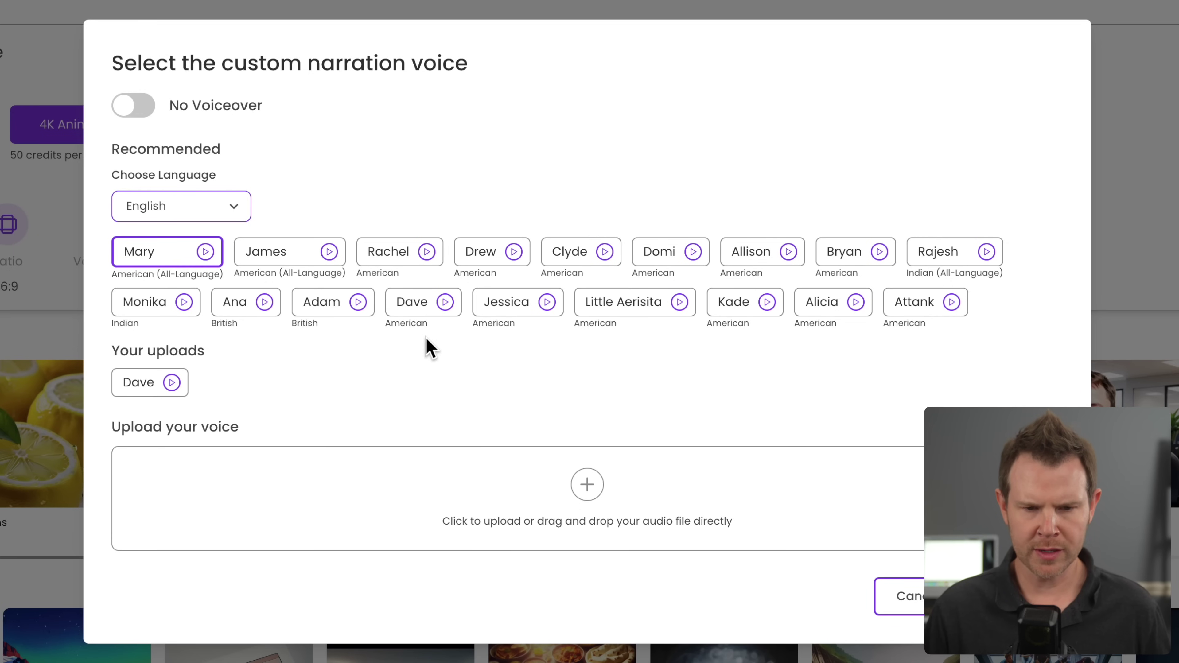
{"action": "left_click", "coordinate": [242, 211]}
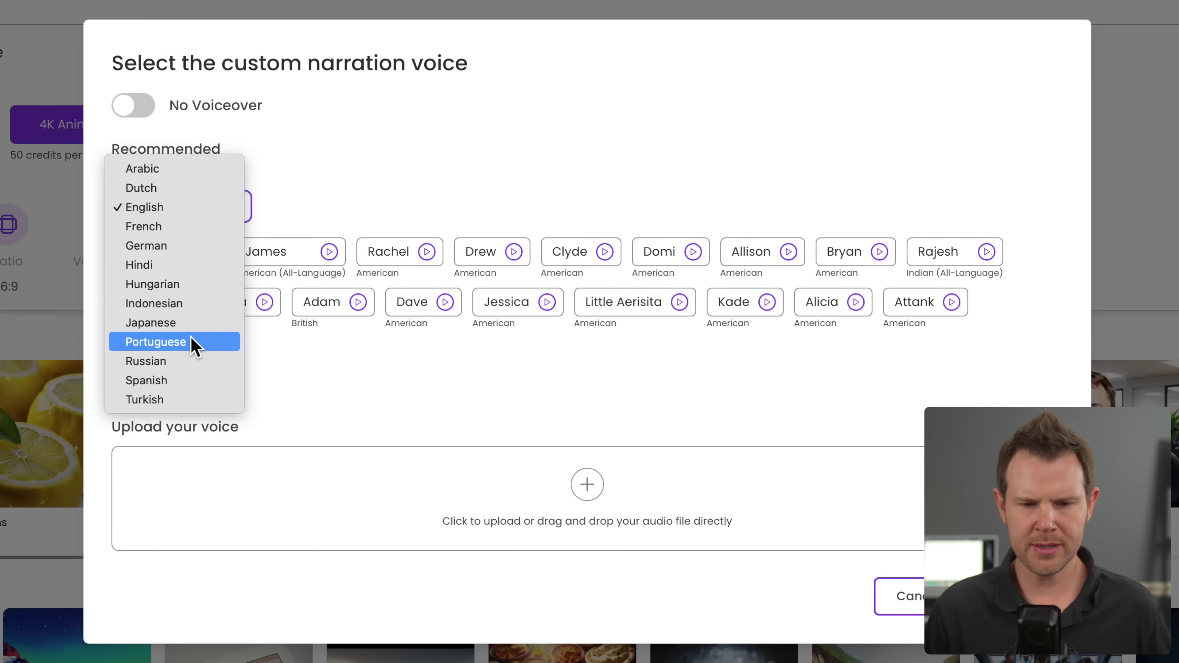
{"action": "left_click", "coordinate": [339, 395]}
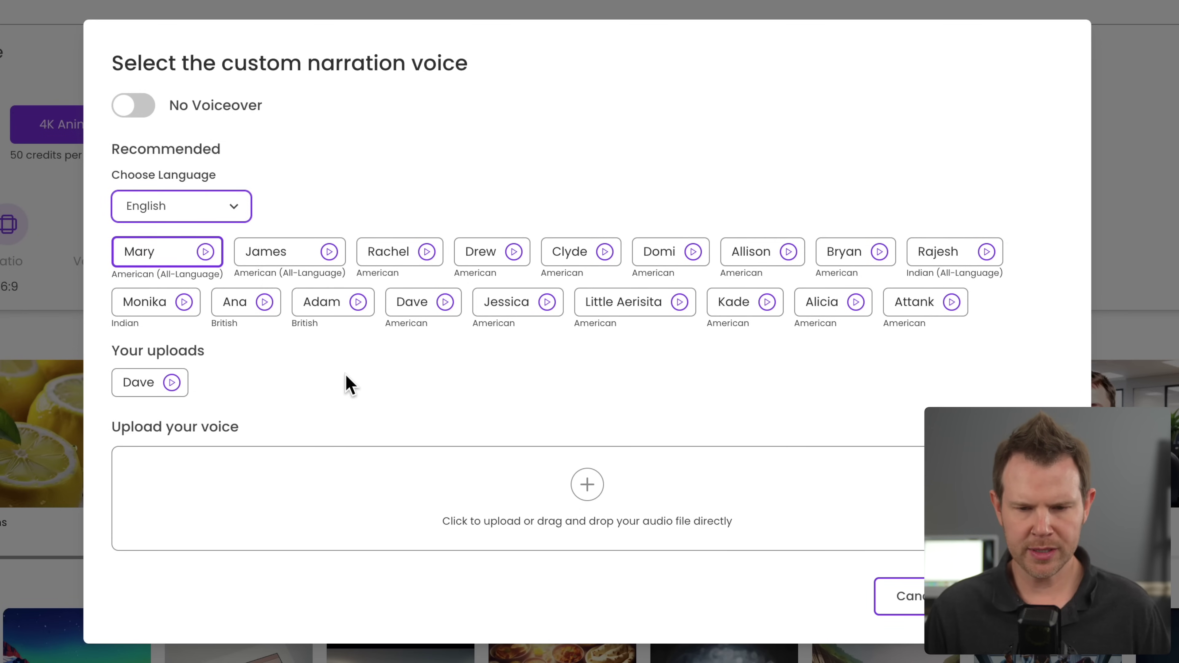
{"action": "mouse_move", "coordinate": [244, 331]}
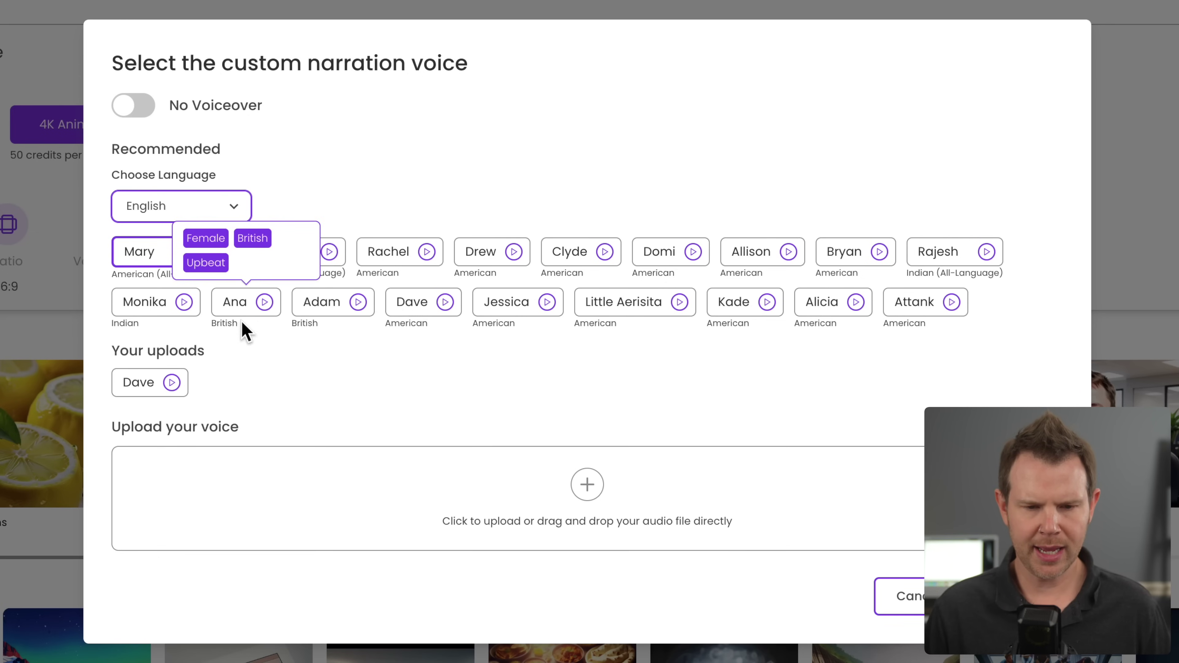
{"action": "left_click", "coordinate": [206, 253]}
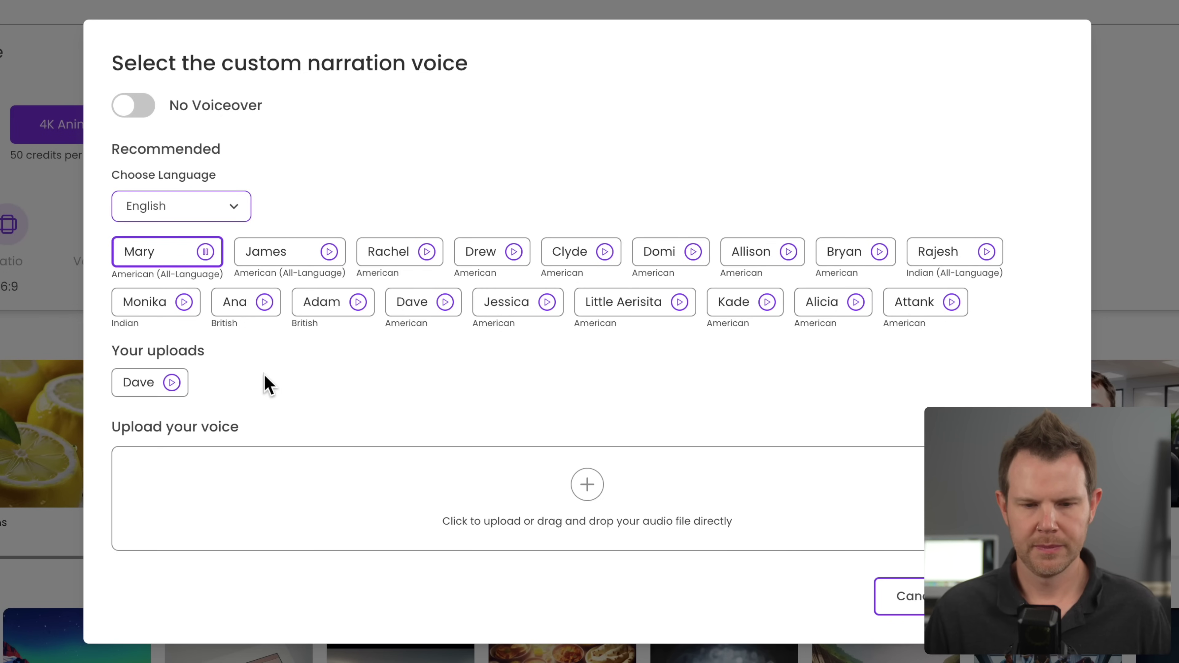
{"action": "left_click", "coordinate": [329, 252]}
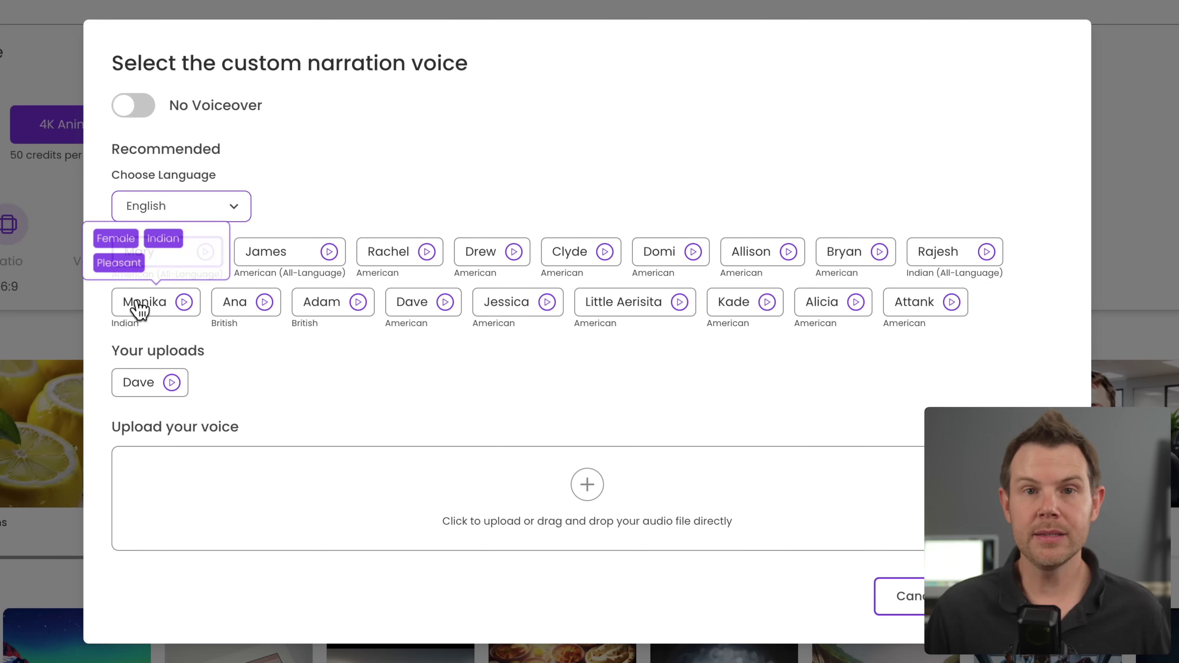
{"action": "mouse_move", "coordinate": [267, 307]}
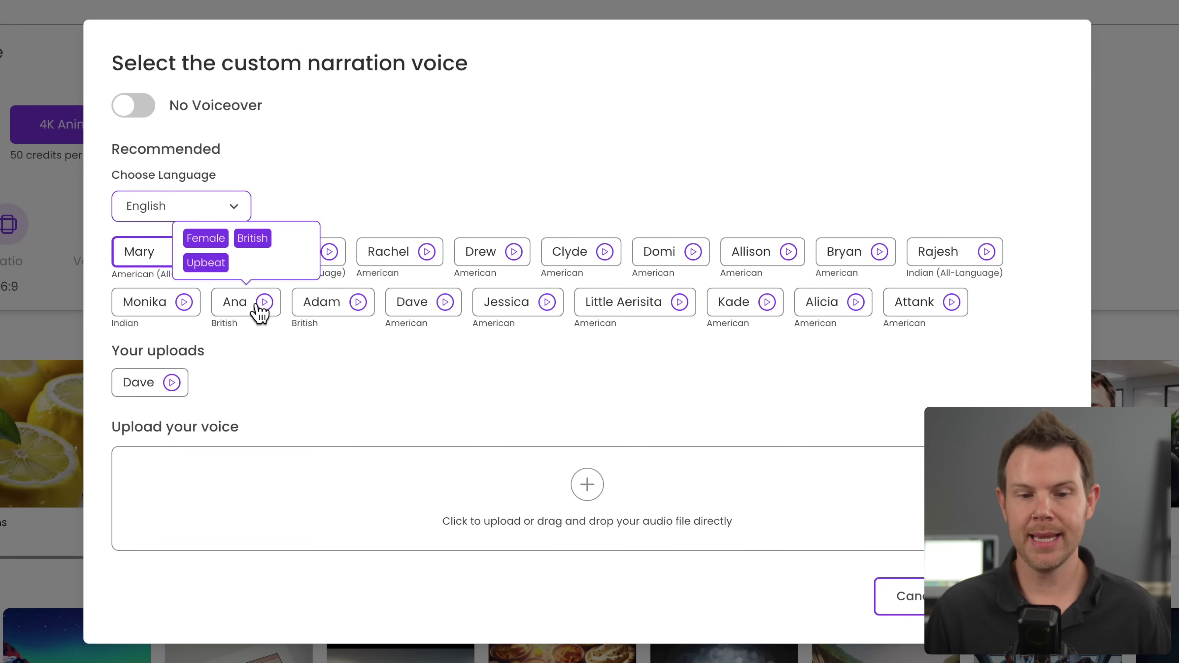
{"action": "left_click", "coordinate": [234, 208]}
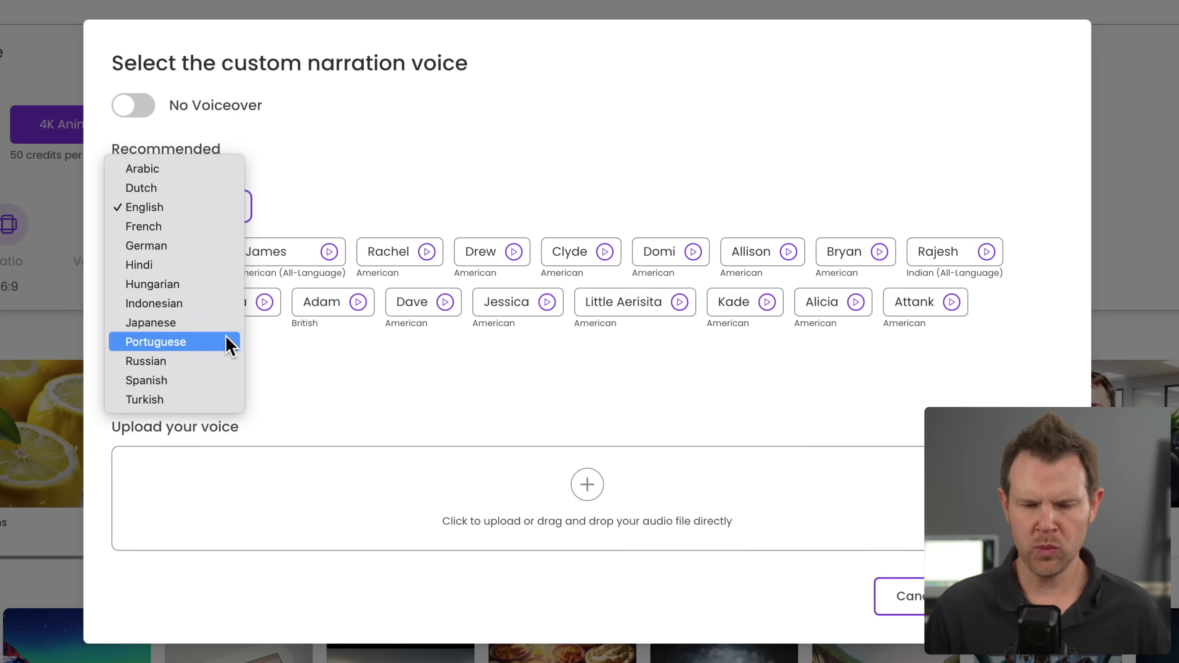
{"action": "left_click", "coordinate": [356, 350]}
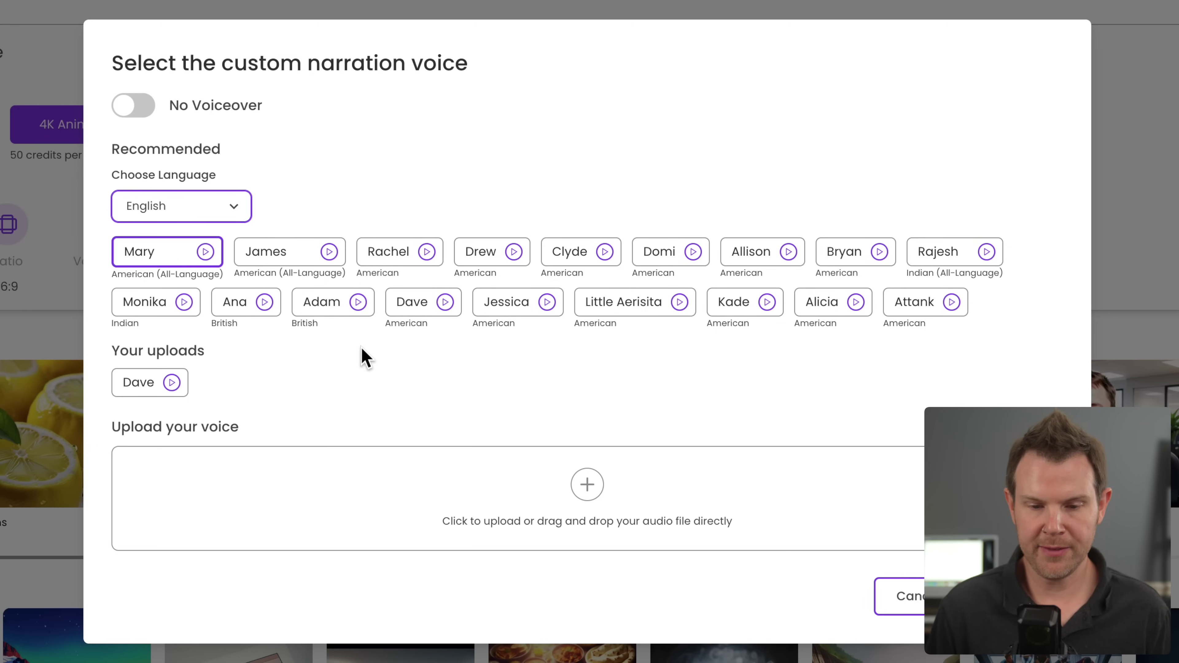
{"action": "mouse_move", "coordinate": [439, 307]}
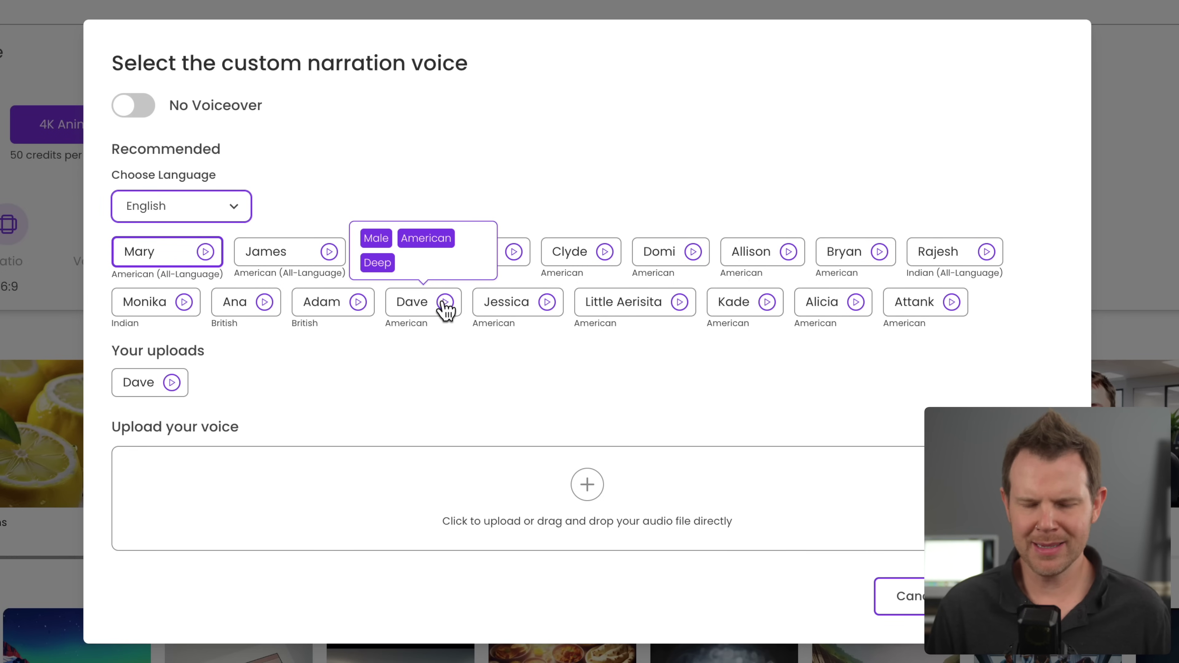
{"action": "left_click", "coordinate": [444, 304]}
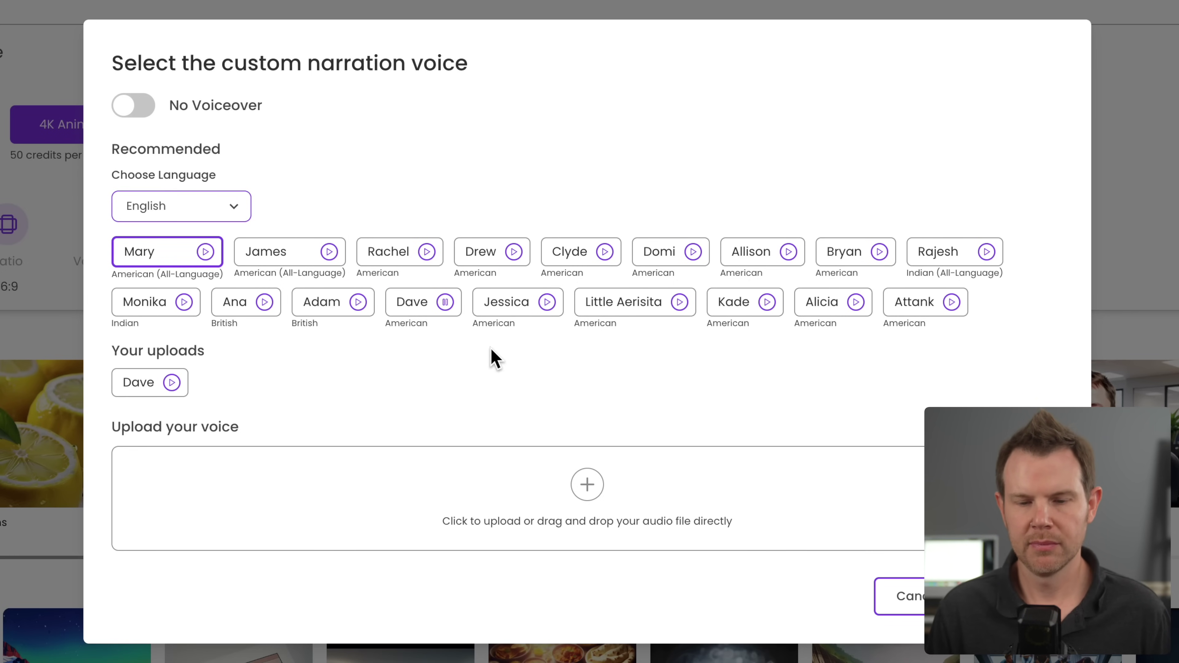
{"action": "left_click", "coordinate": [547, 303]}
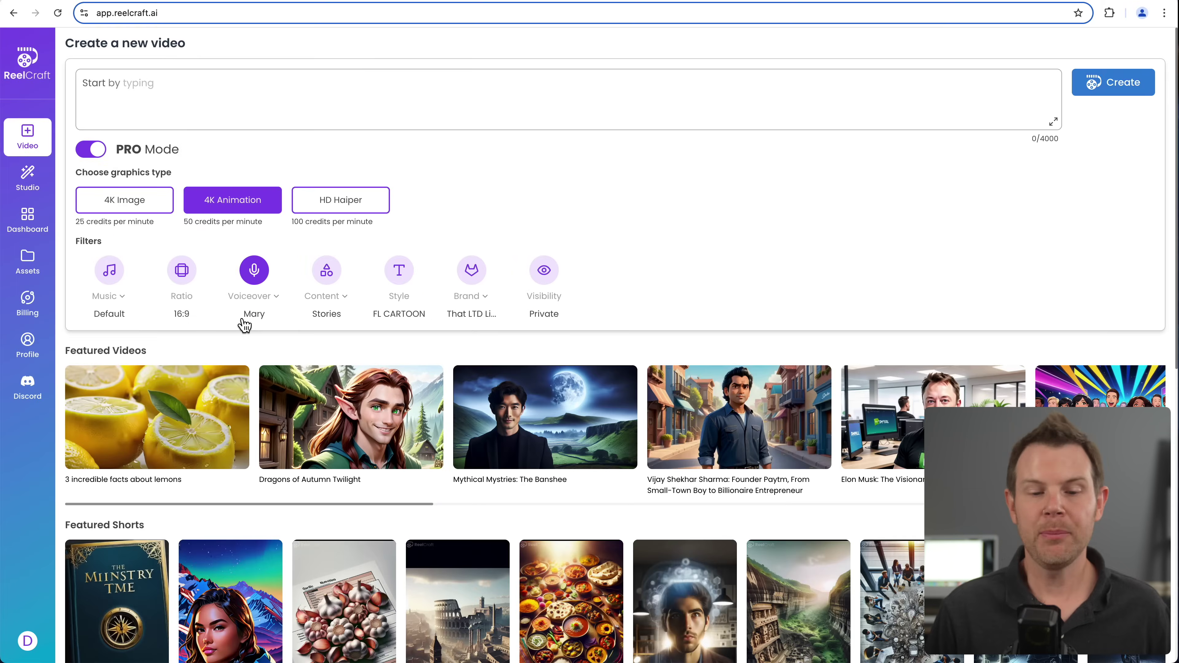
{"action": "left_click", "coordinate": [326, 301]}
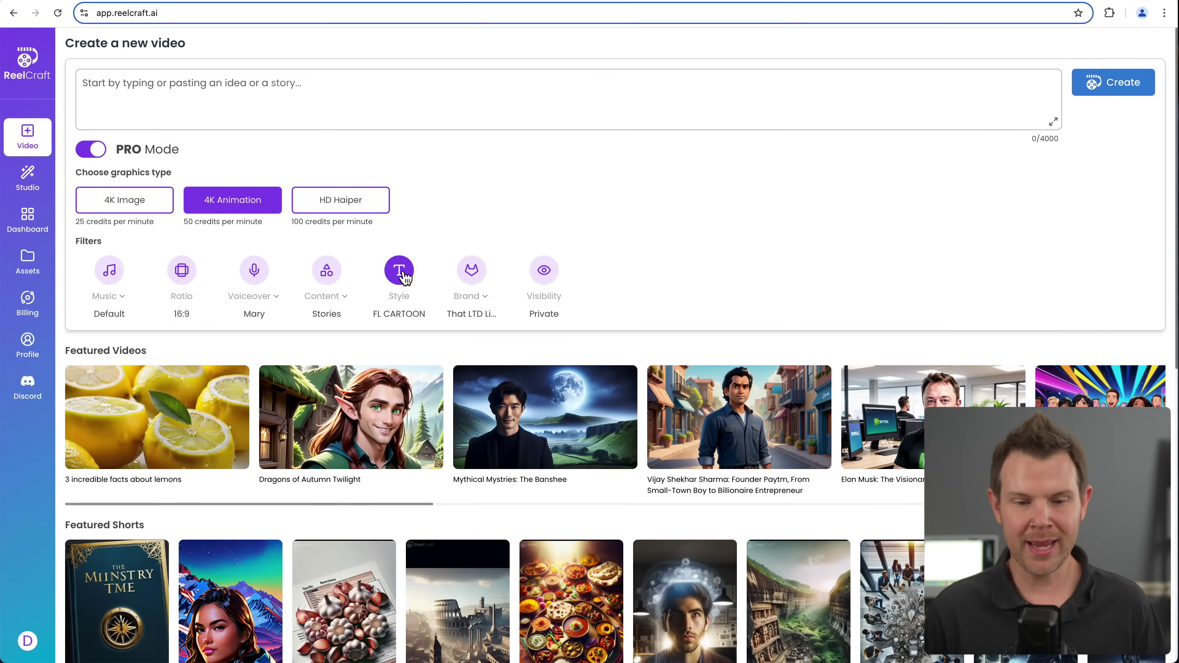
{"action": "left_click", "coordinate": [403, 273]}
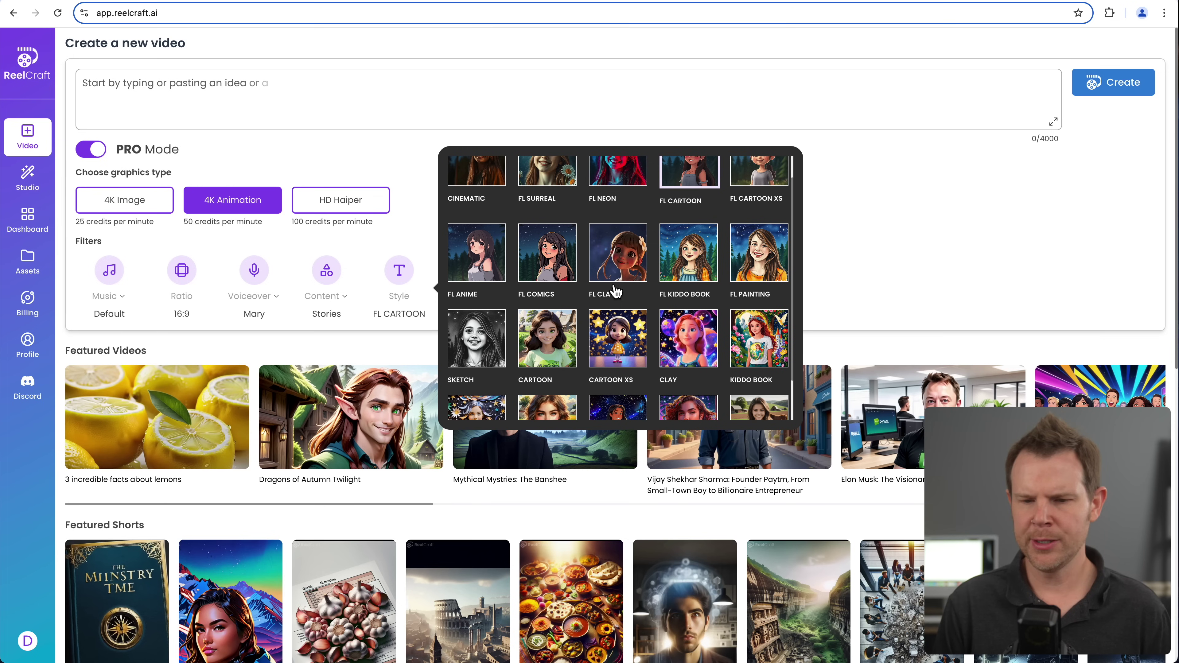
{"action": "scroll", "coordinate": [604, 283], "scroll_direction": "down", "scroll_amount": 2}
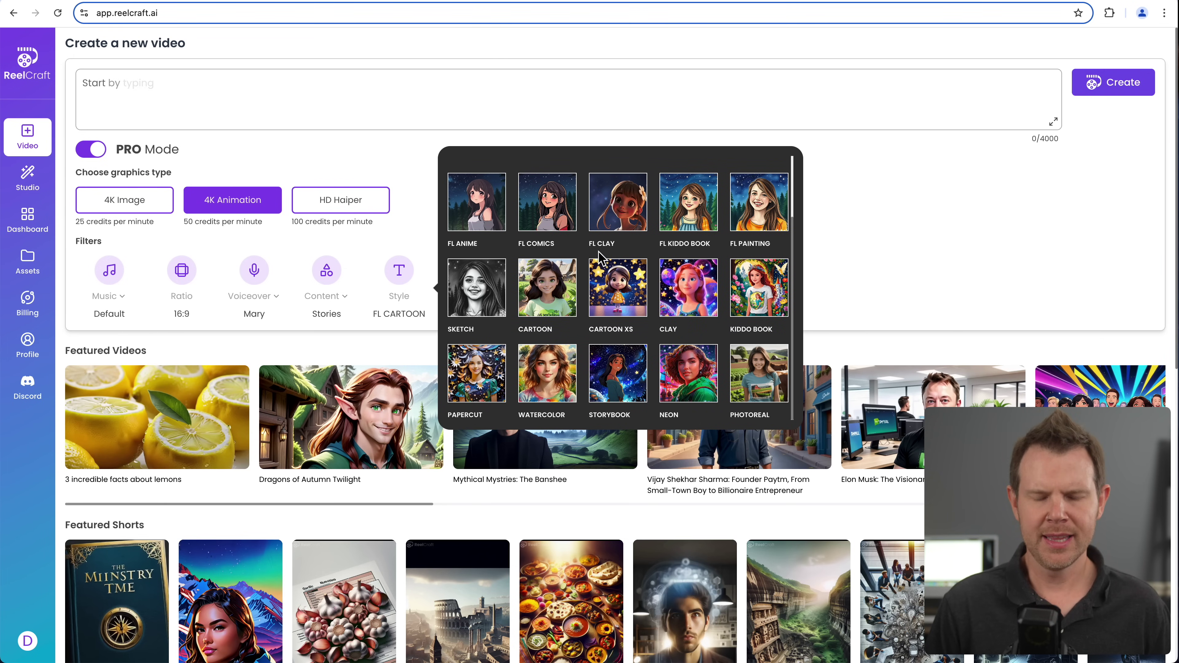
{"action": "scroll", "coordinate": [598, 263], "scroll_direction": "up", "scroll_amount": 2}
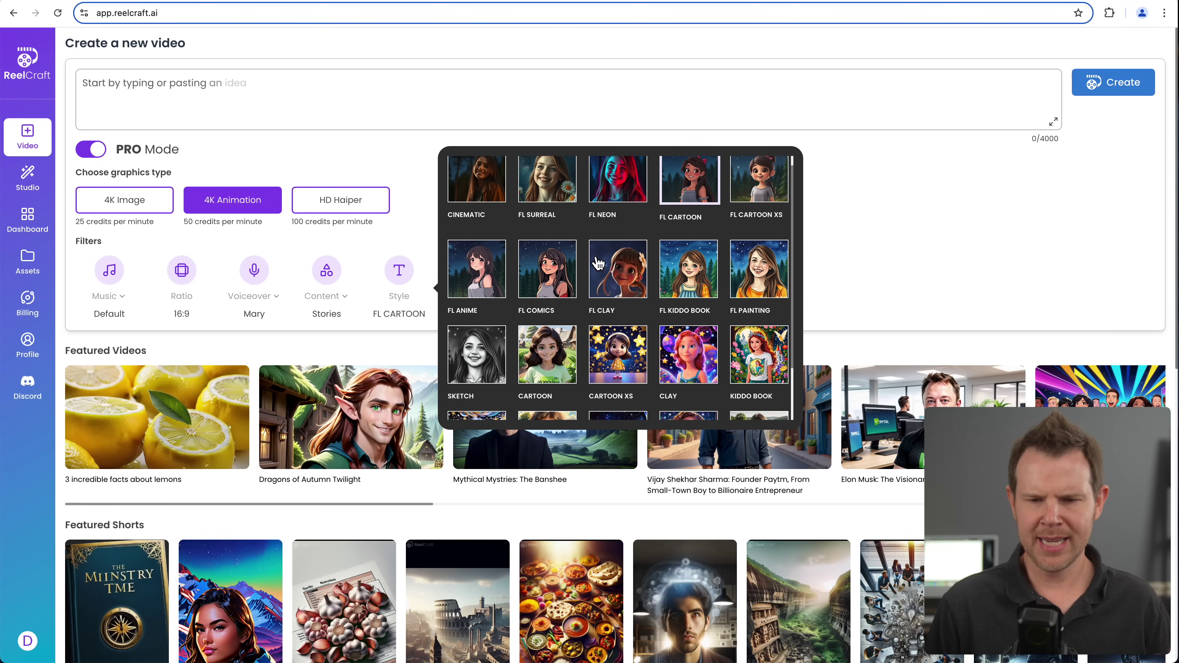
{"action": "scroll", "coordinate": [598, 264], "scroll_direction": "up", "scroll_amount": 1}
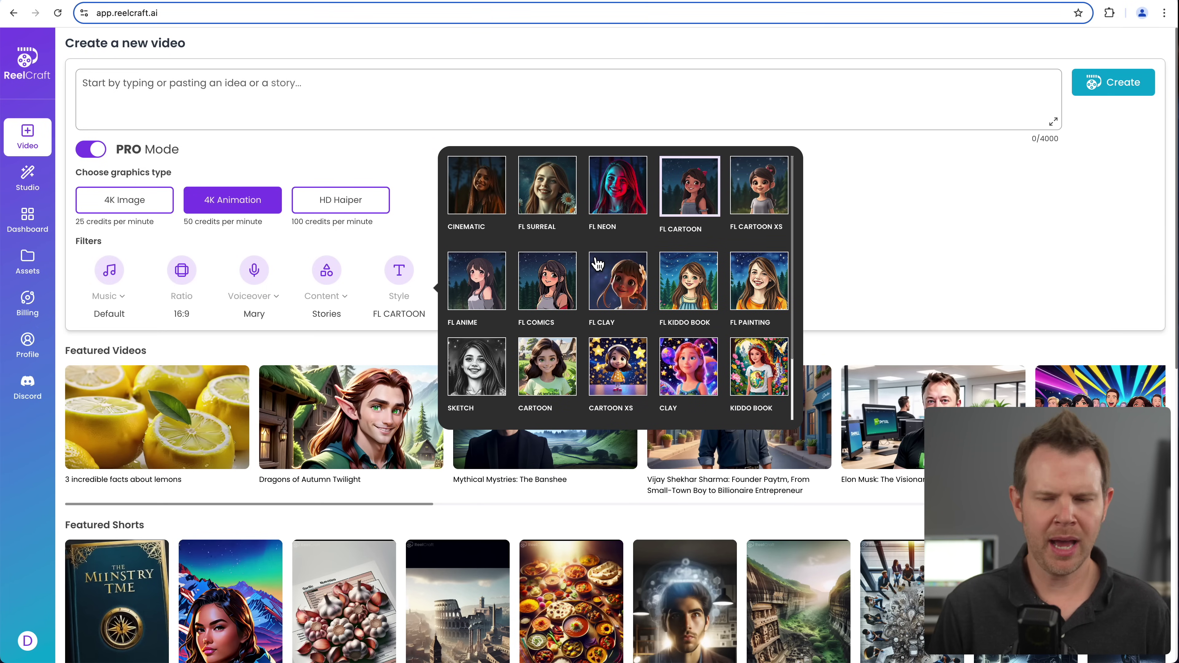
{"action": "left_click", "coordinate": [662, 237]}
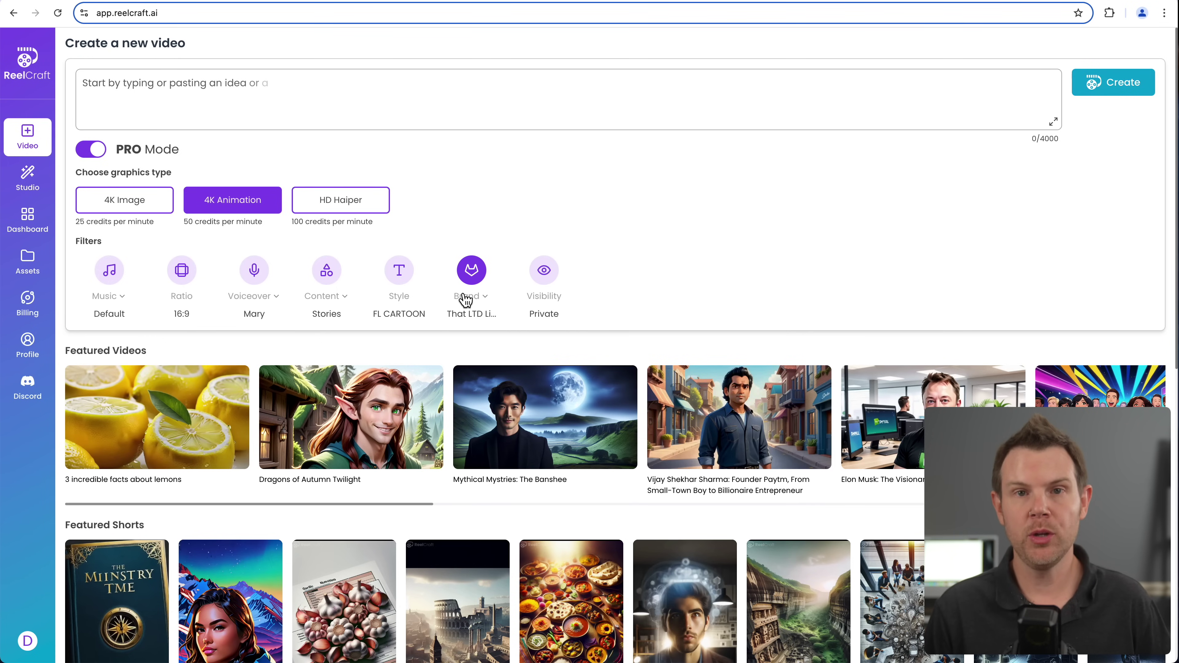
- Edit the That LTD Life brand: move its logo toward the preview centre, shrink it, then cancel out
{"action": "left_click", "coordinate": [472, 278]}
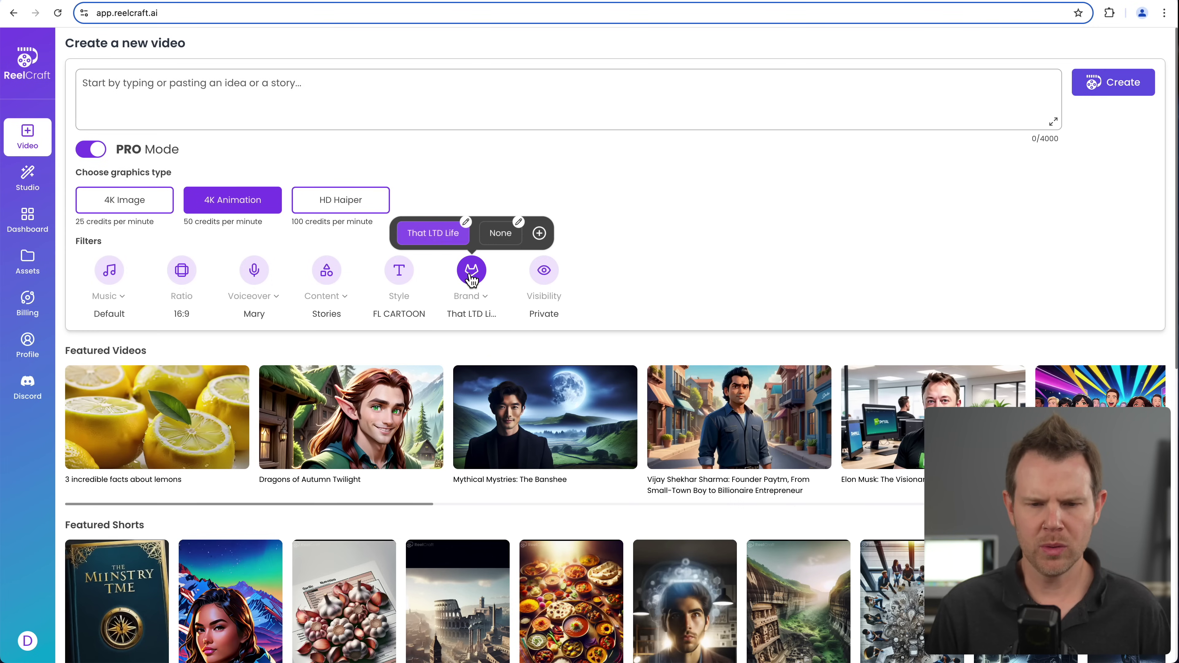
{"action": "left_click", "coordinate": [466, 222]}
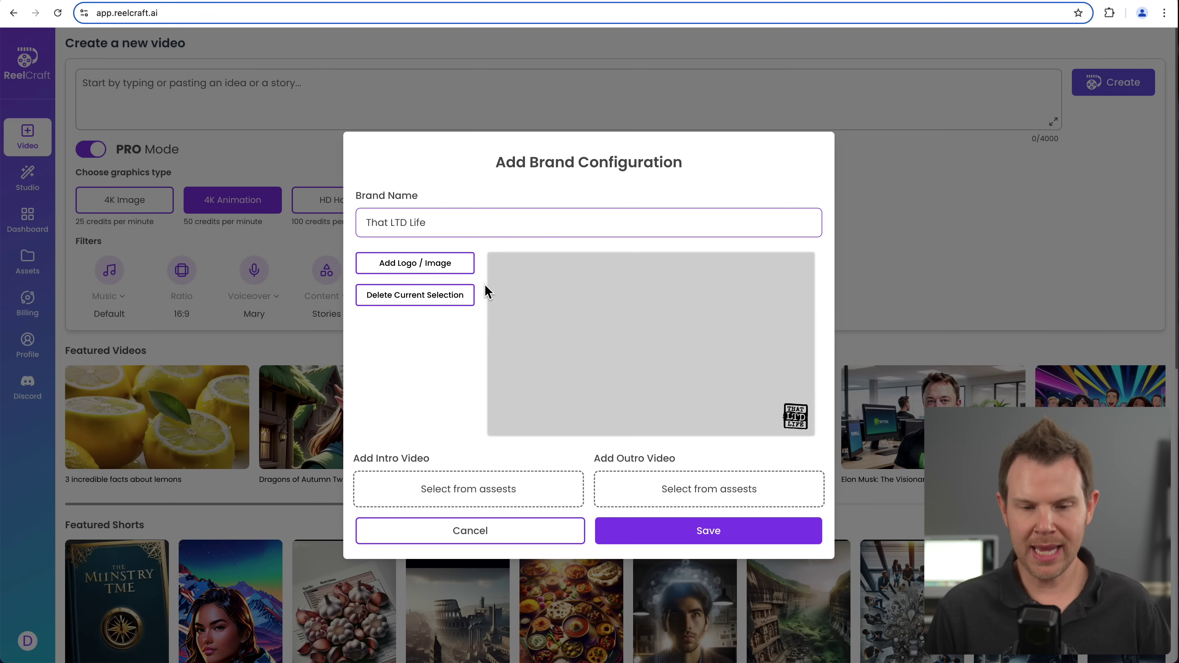
{"action": "left_click_drag", "start_coordinate": [793, 411], "coordinate": [702, 403]}
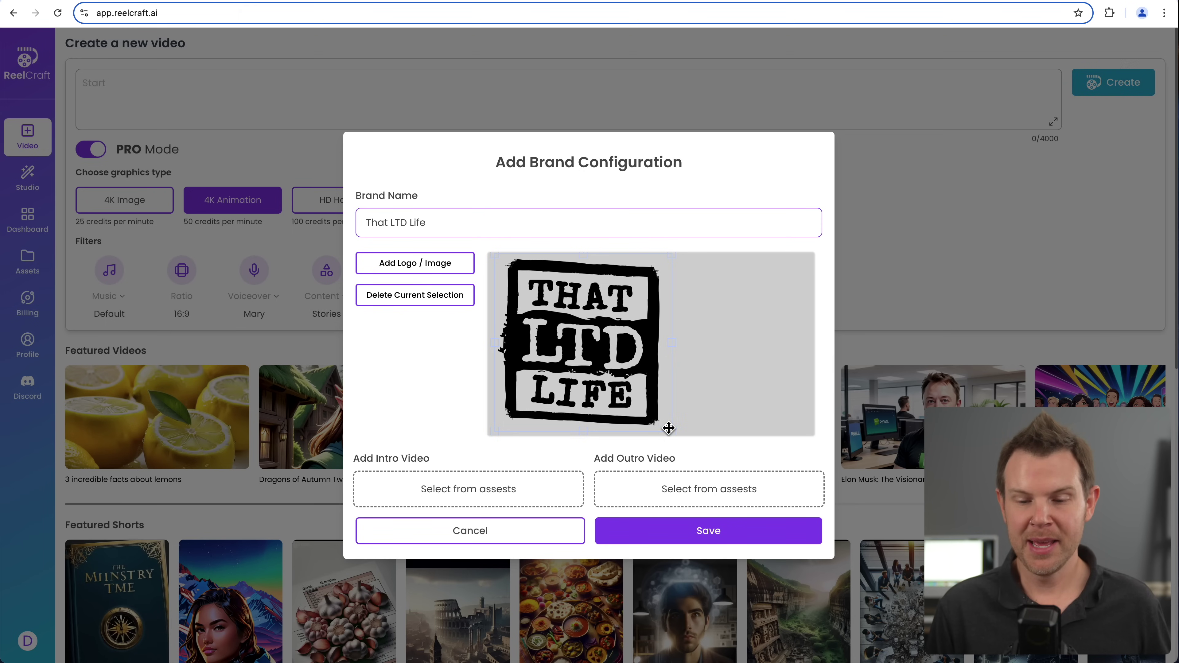
{"action": "left_click_drag", "start_coordinate": [673, 428], "coordinate": [824, 477]}
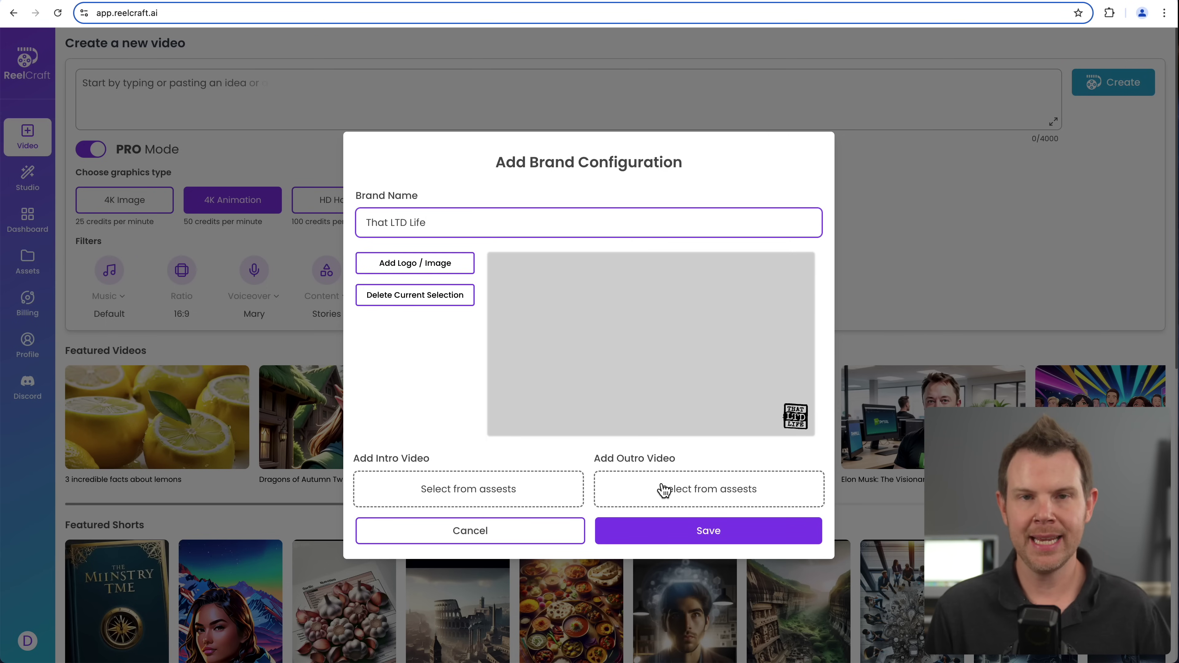
{"action": "left_click", "coordinate": [540, 533]}
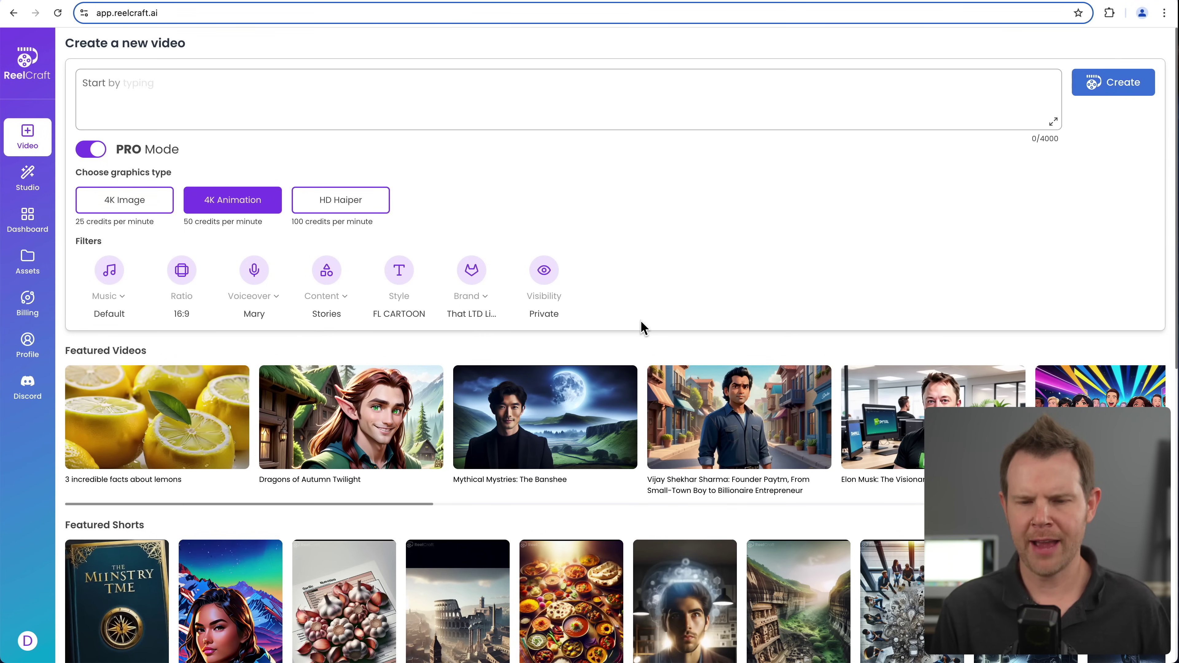
- Switch the video visibility to Public and back to Private, then go to the Dashboard
{"action": "left_click", "coordinate": [554, 279]}
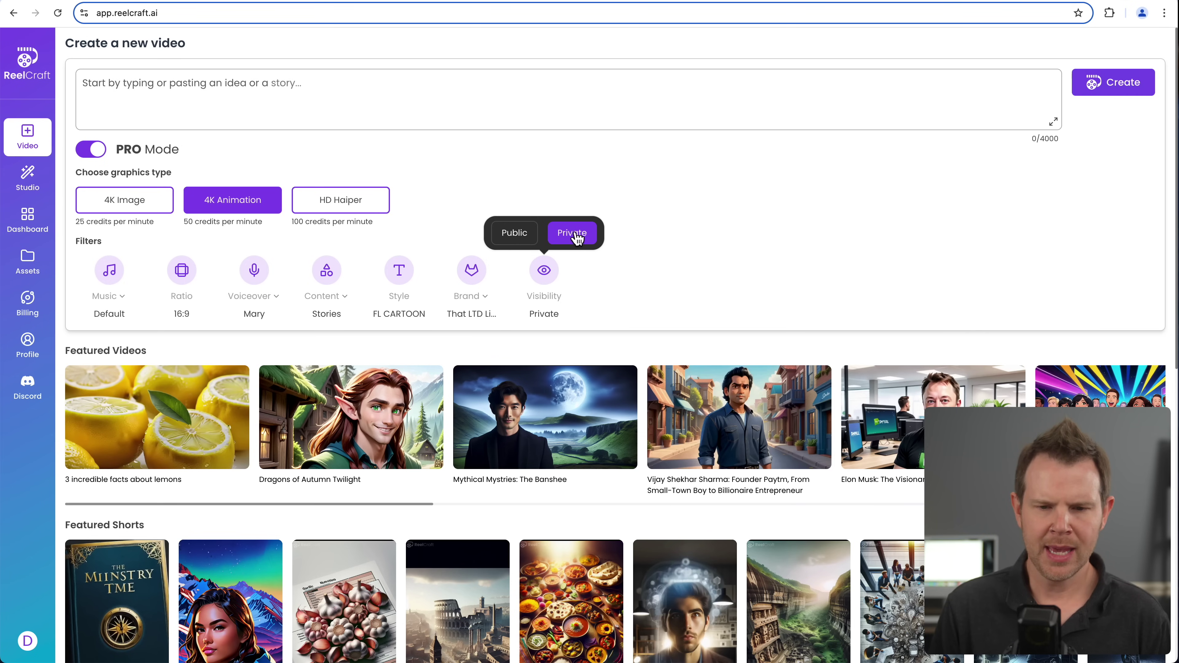
{"action": "left_click", "coordinate": [519, 237]}
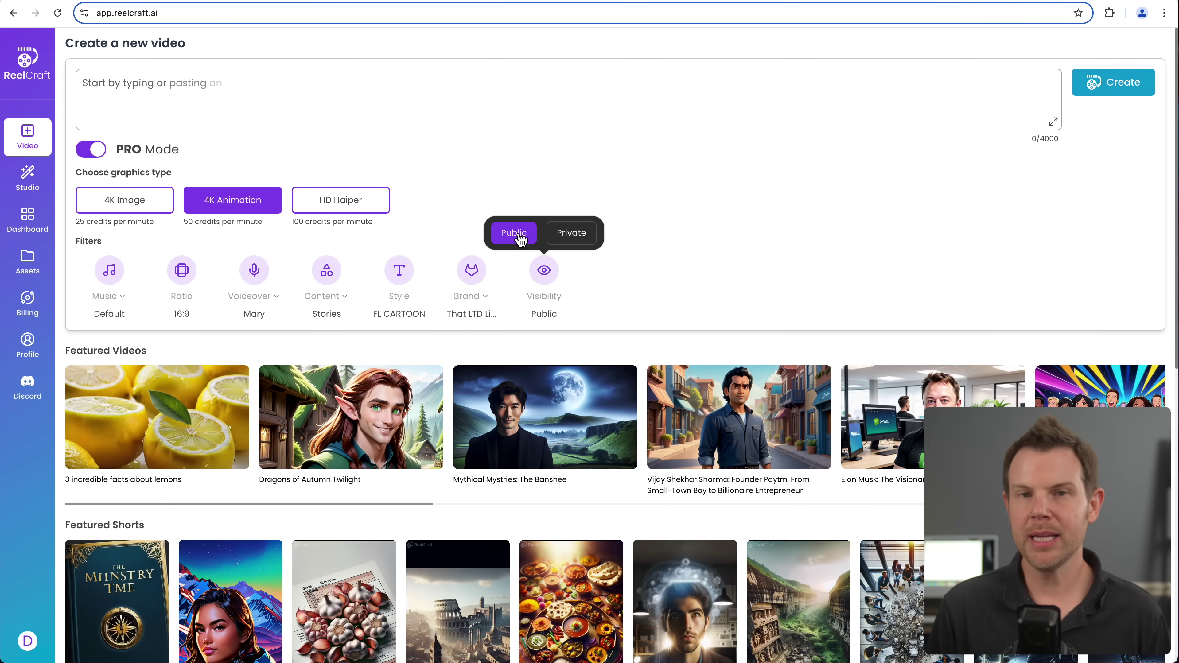
{"action": "left_click", "coordinate": [584, 241]}
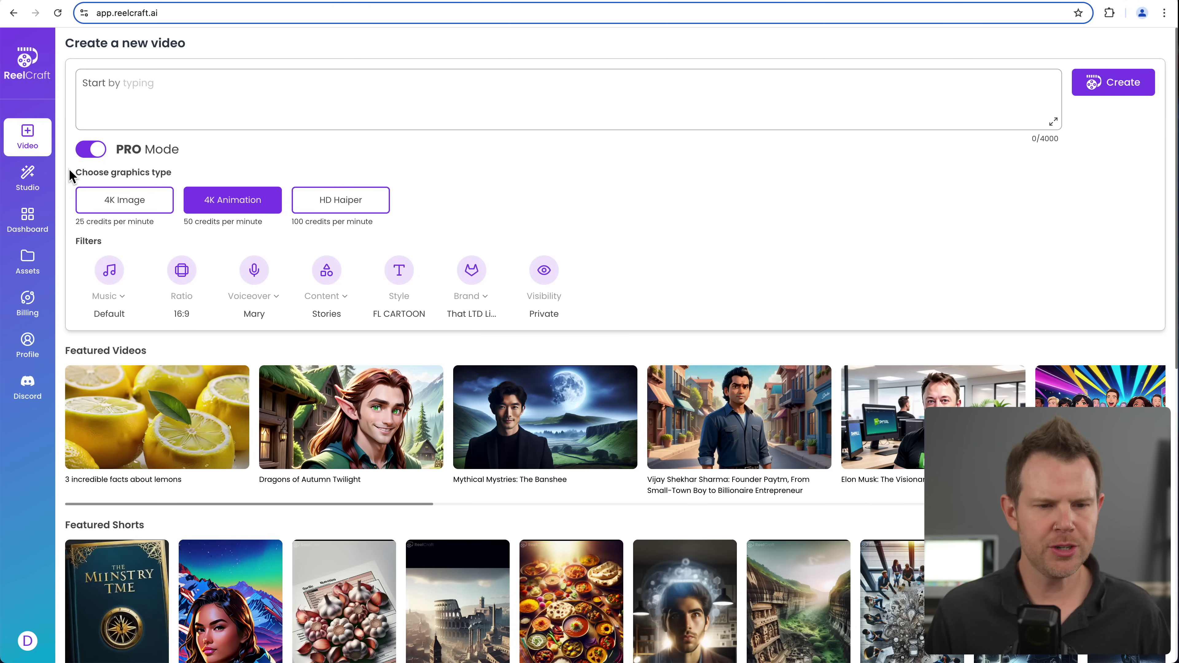
{"action": "left_click", "coordinate": [28, 232]}
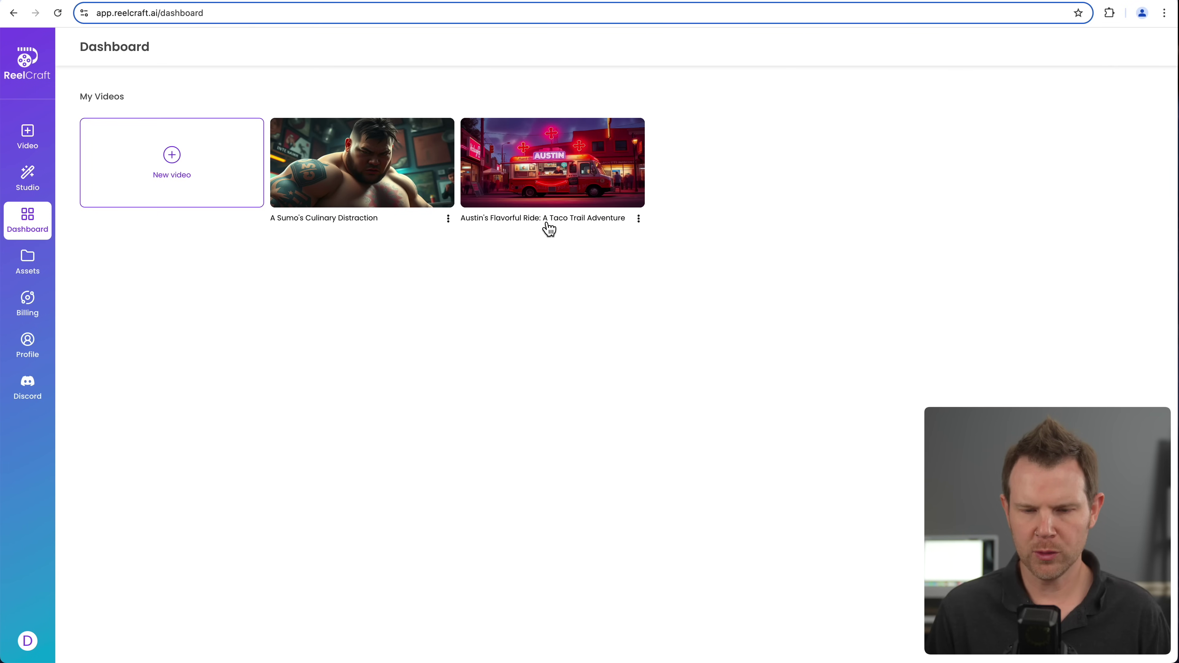
- Open the Austin's Flavorful Ride taco project, scroll its scene narrations, and view the clone options
{"action": "left_click", "coordinate": [560, 196]}
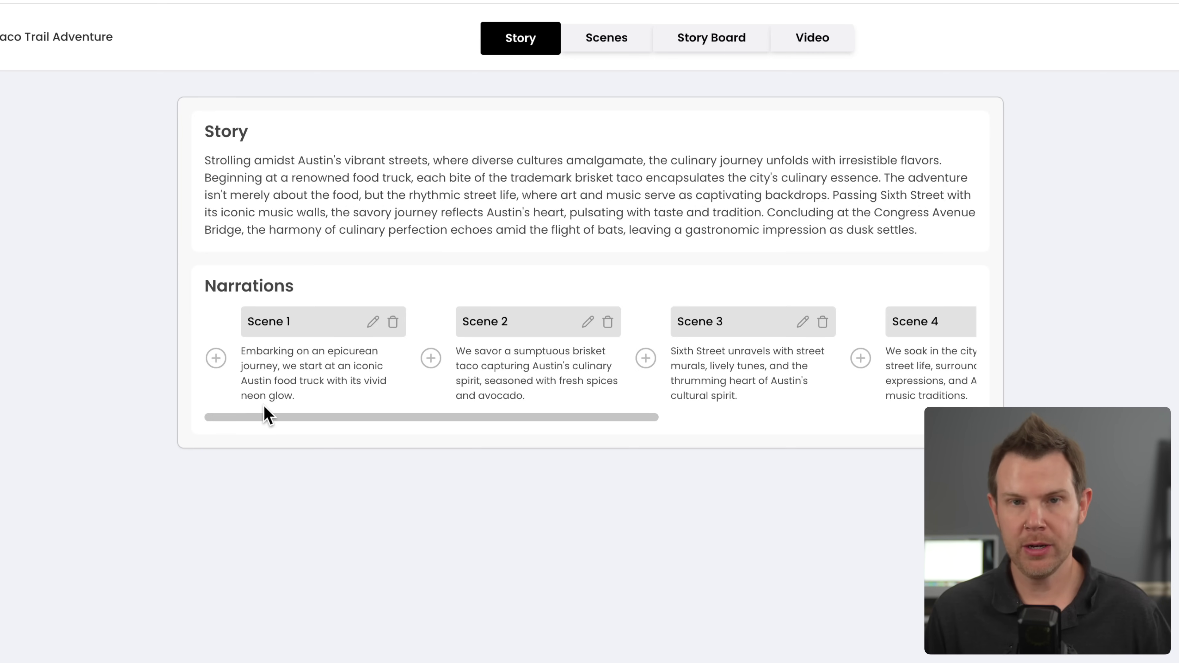
{"action": "mouse_move", "coordinate": [271, 418]}
{"action": "left_mouse_down"}
{"action": "mouse_move", "coordinate": [645, 419]}
{"action": "mouse_move", "coordinate": [254, 425]}
{"action": "left_mouse_up"}
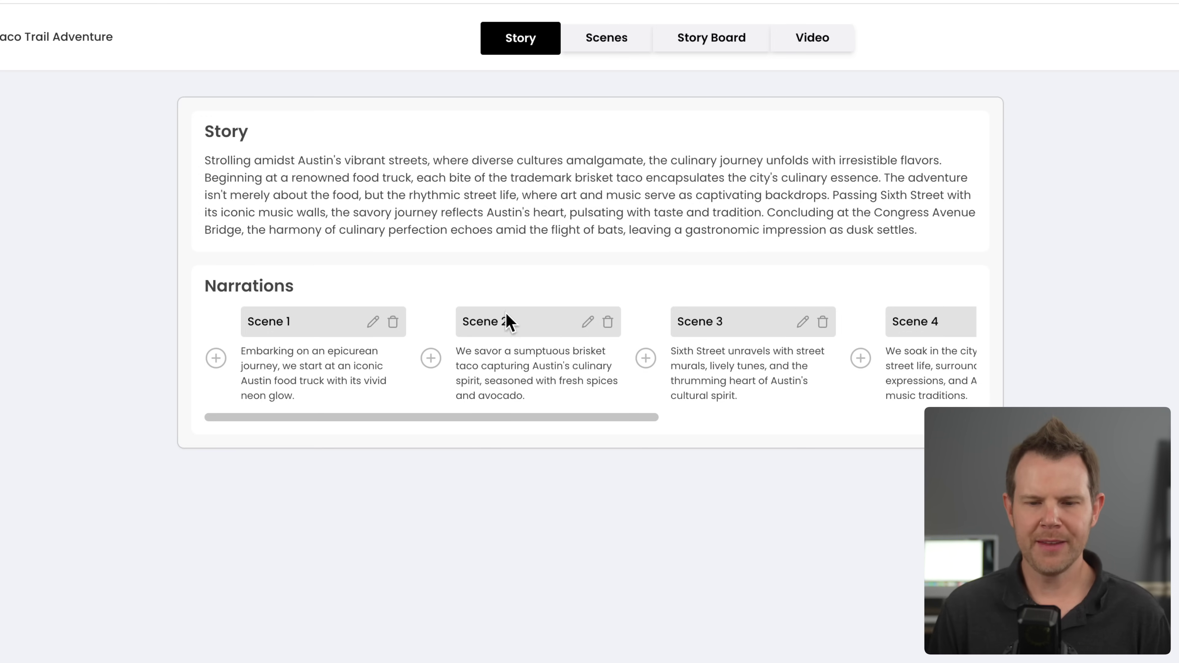
{"action": "mouse_move", "coordinate": [506, 316]}
{"action": "left_mouse_down"}
{"action": "mouse_move", "coordinate": [425, 351]}
{"action": "mouse_move", "coordinate": [370, 319]}
{"action": "left_mouse_up"}
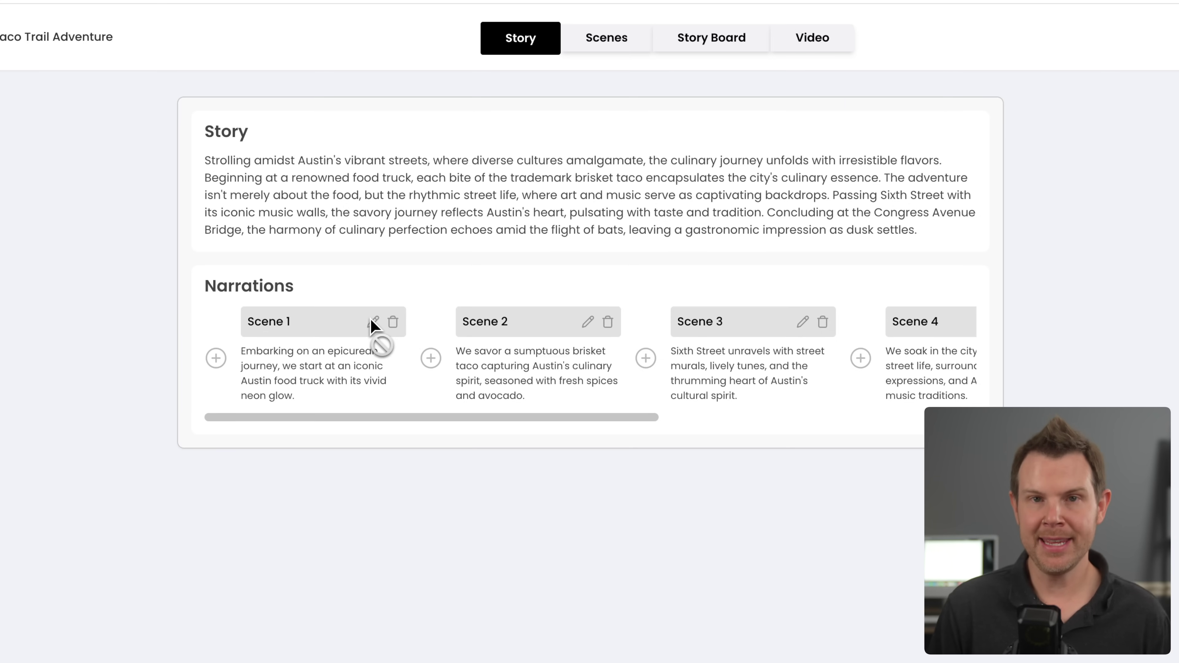
{"action": "left_click_drag", "start_coordinate": [370, 319], "coordinate": [372, 320]}
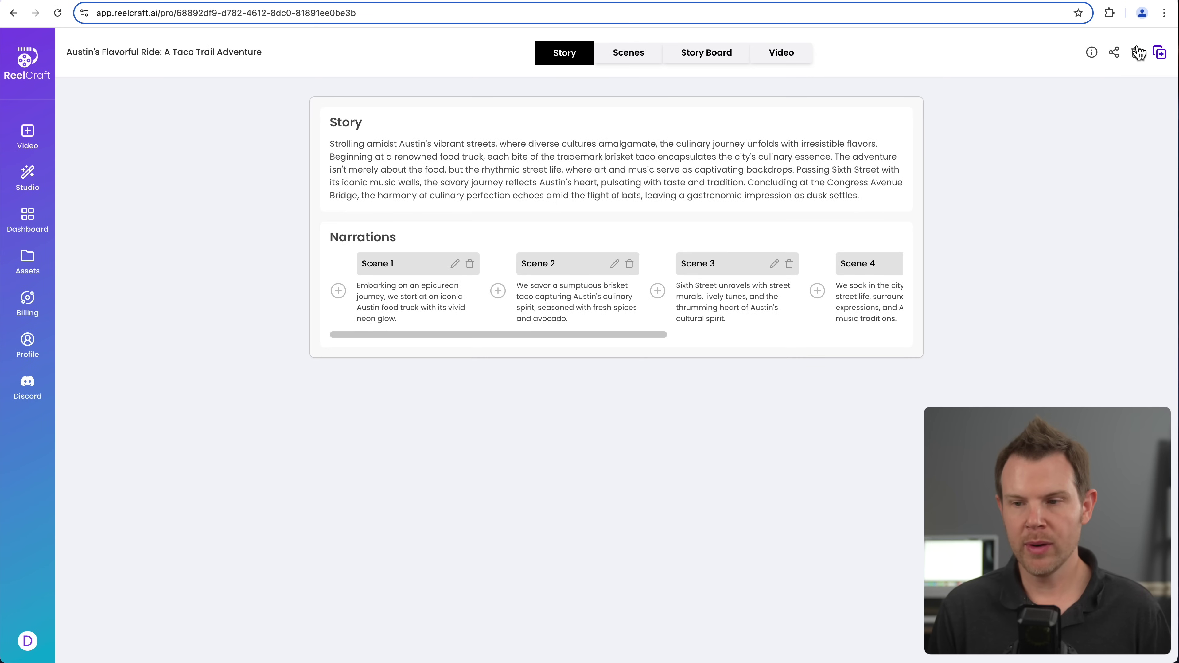
{"action": "left_click", "coordinate": [1160, 54]}
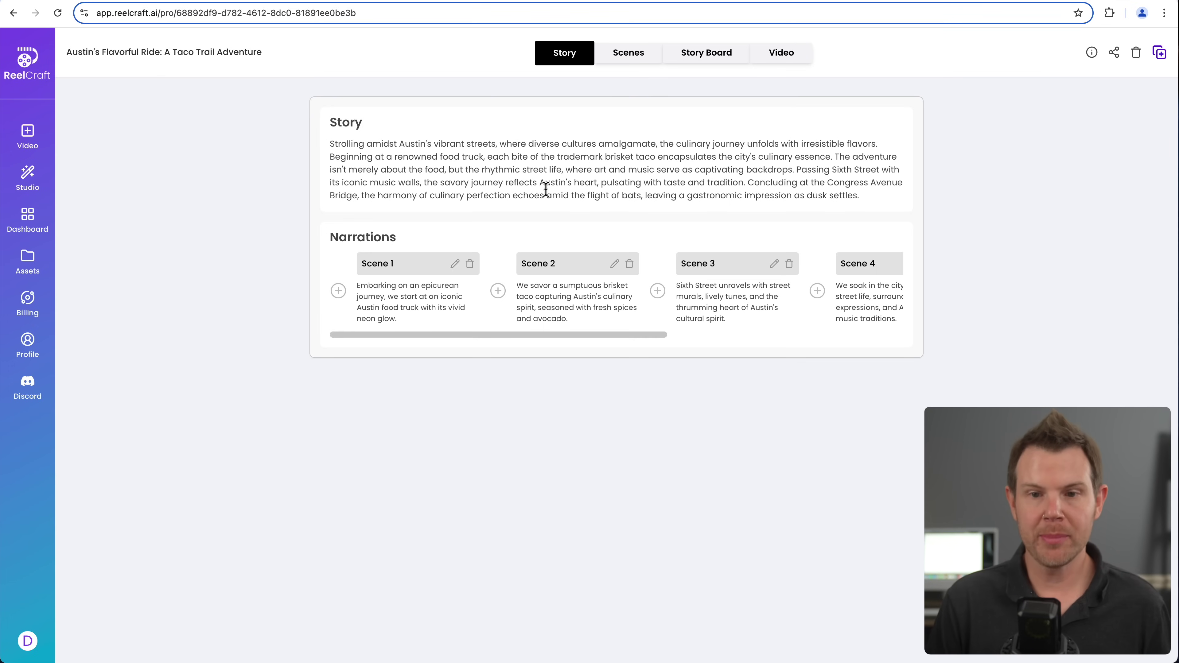
- On the Scenes tab, play and pause the Scene 1 Dave voiceover beside the Time Traveller.Mp3 music
{"action": "left_click", "coordinate": [623, 53]}
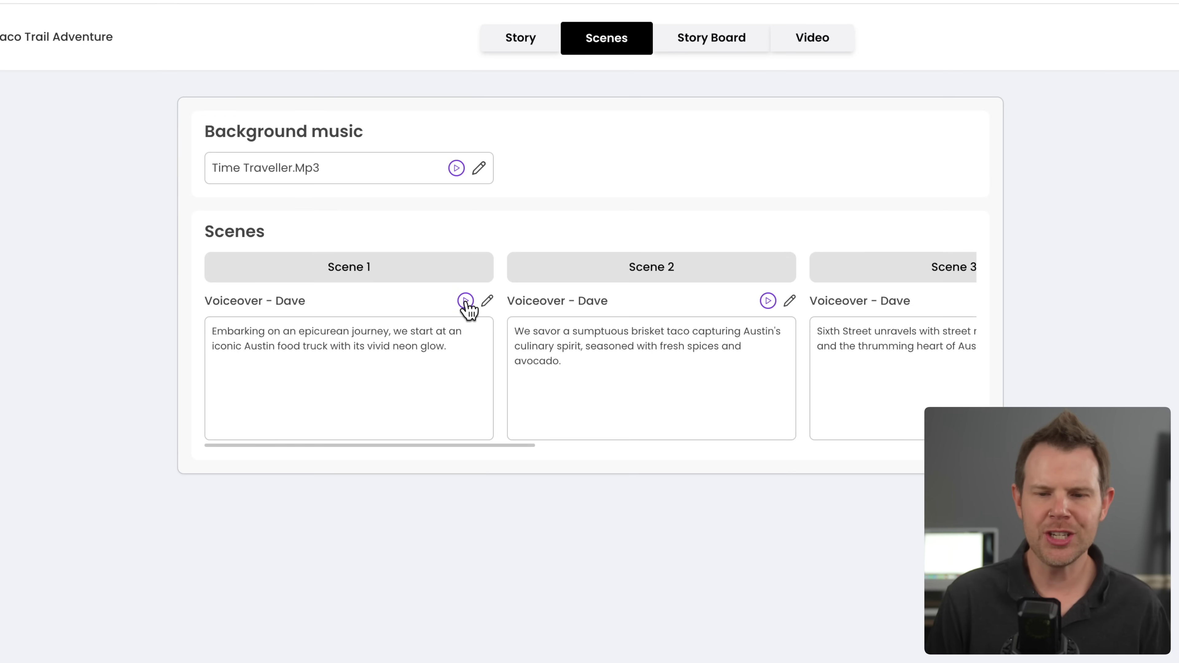
{"action": "left_click", "coordinate": [466, 301]}
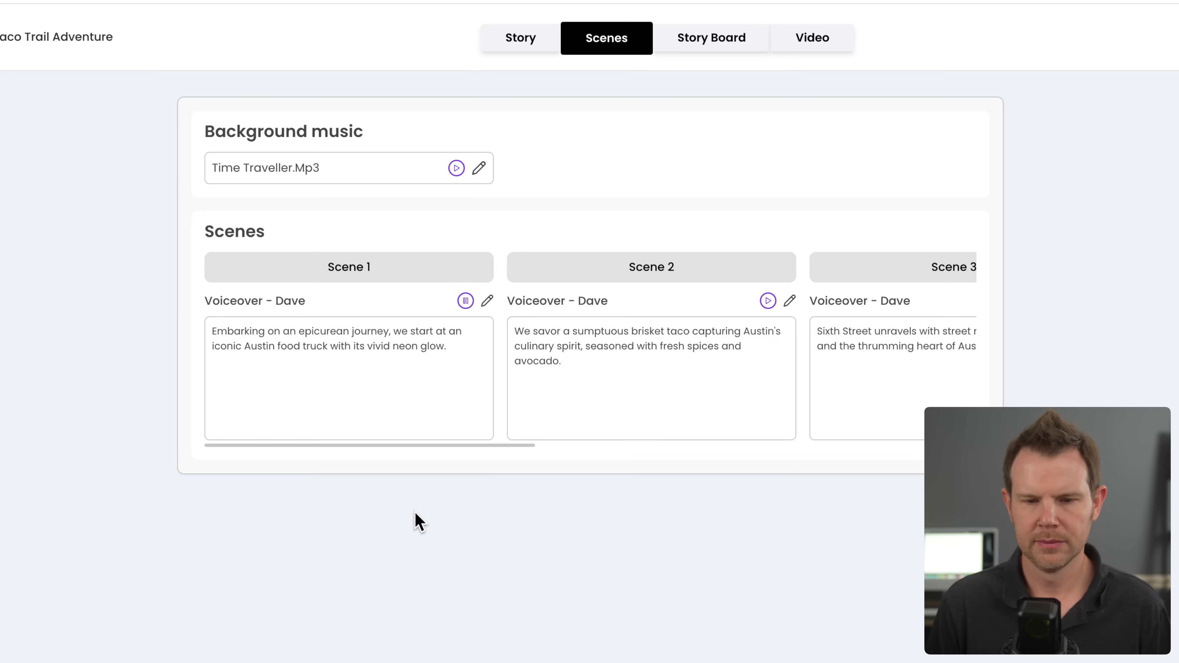
{"action": "left_click", "coordinate": [466, 301]}
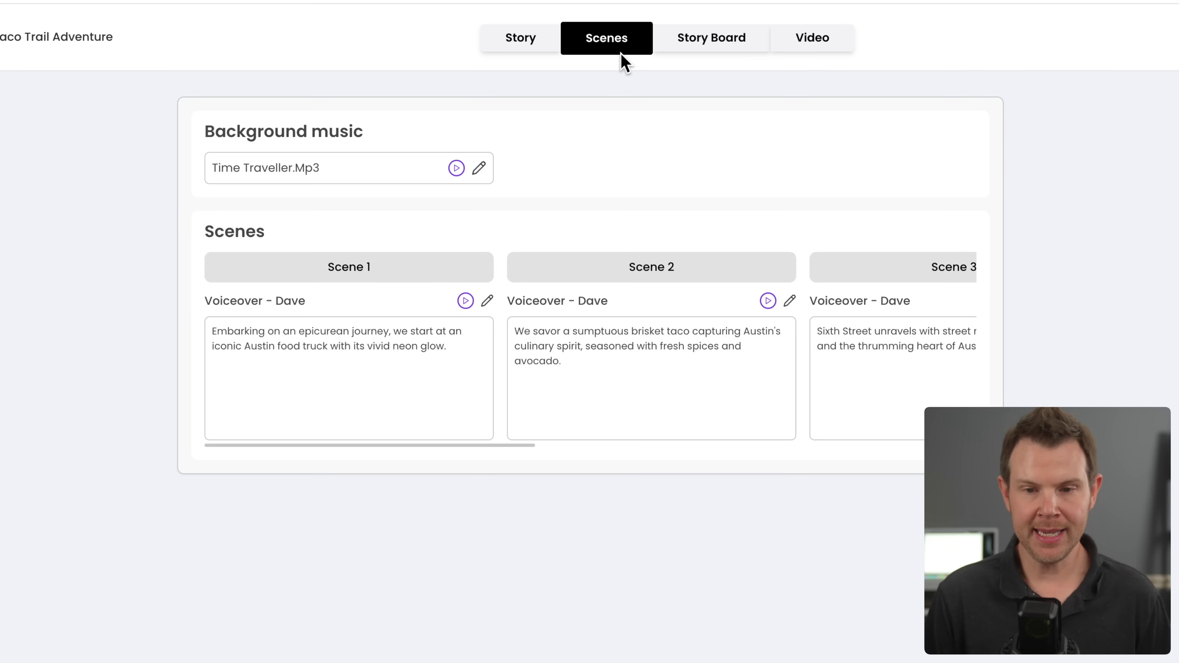
- In the Story Board, preview Shot 1 of Scenes 2, 3 and 4 in turn
{"action": "left_click", "coordinate": [697, 41]}
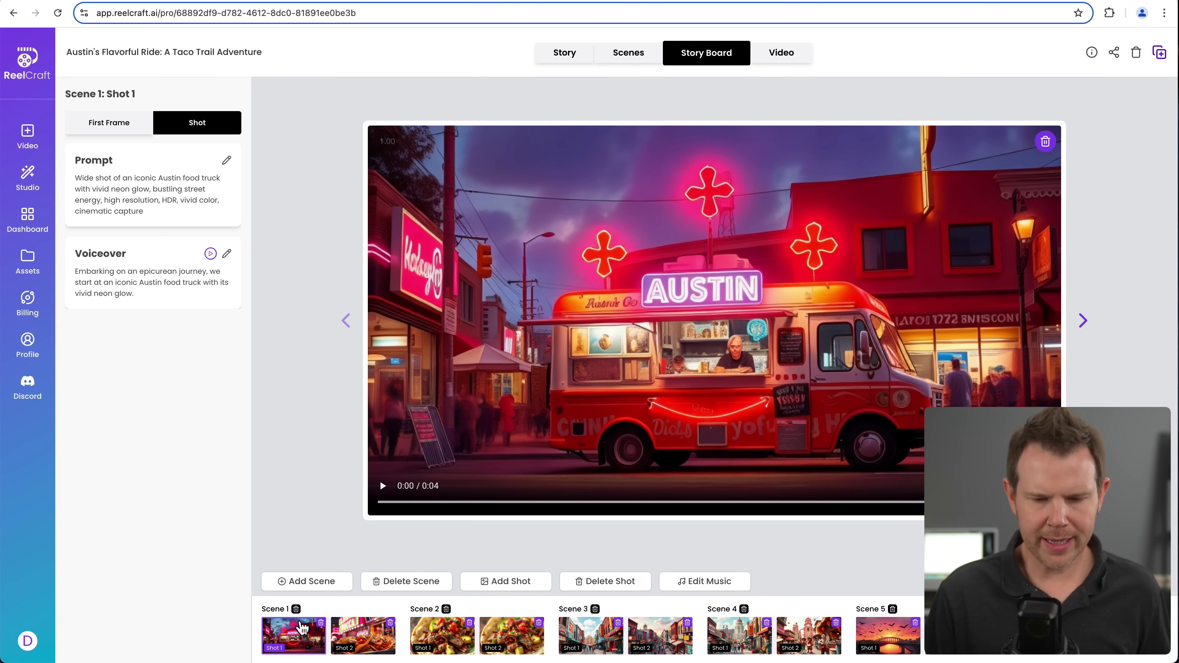
{"action": "left_click", "coordinate": [436, 630]}
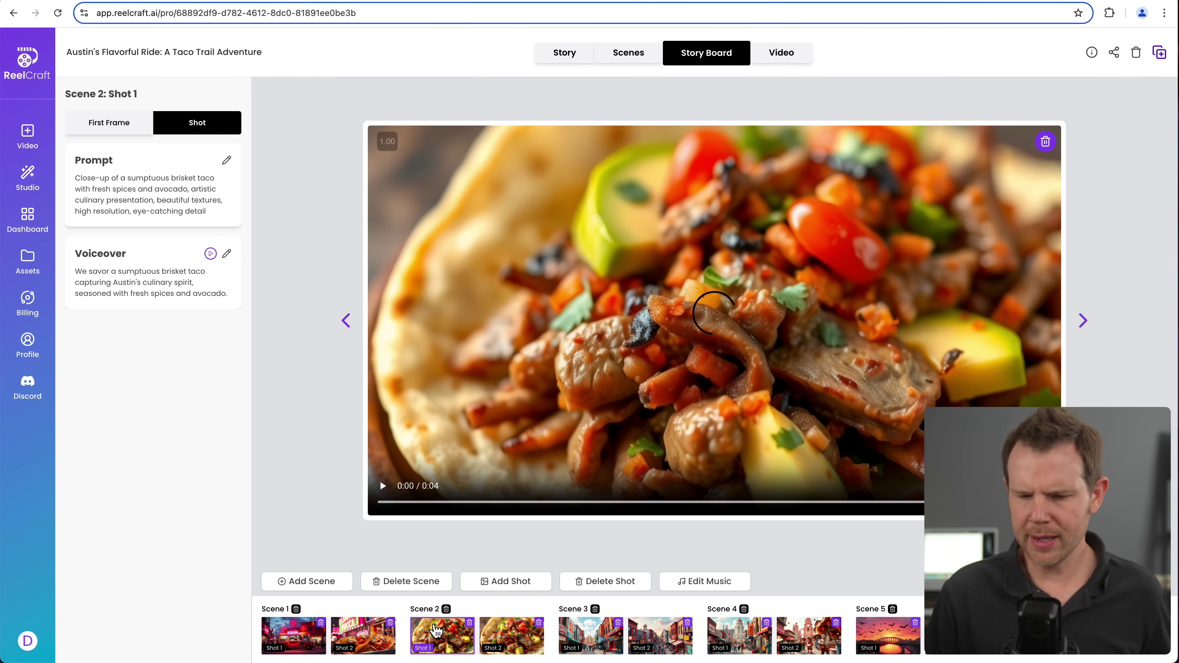
{"action": "left_click", "coordinate": [606, 631]}
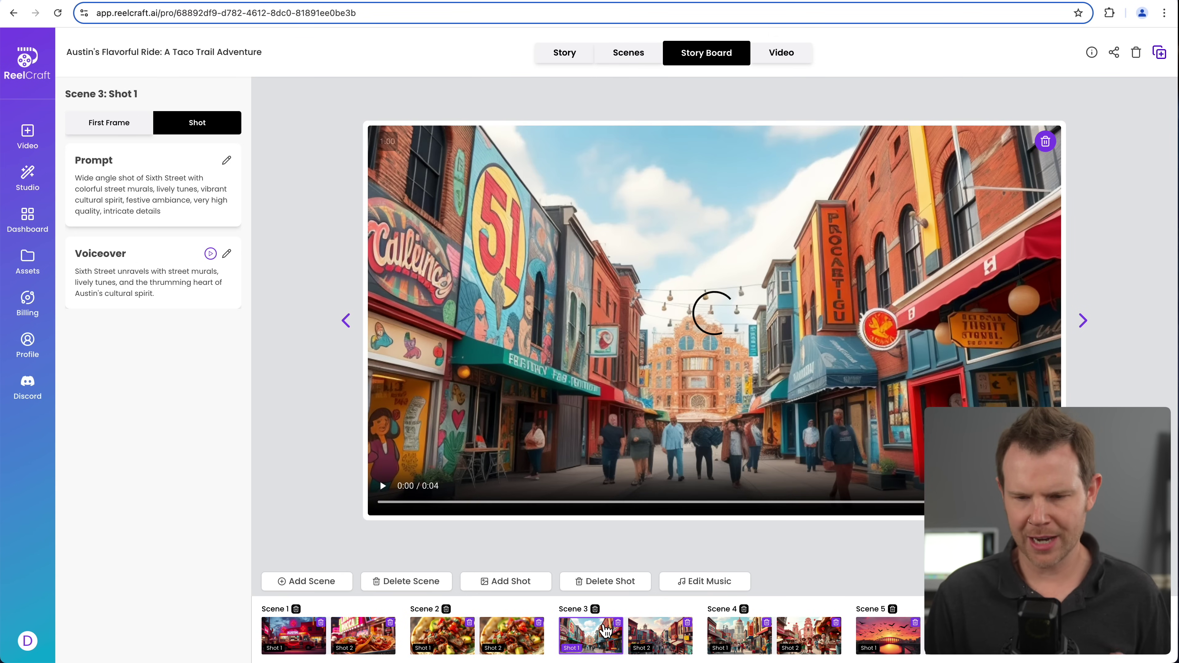
{"action": "left_click", "coordinate": [736, 635]}
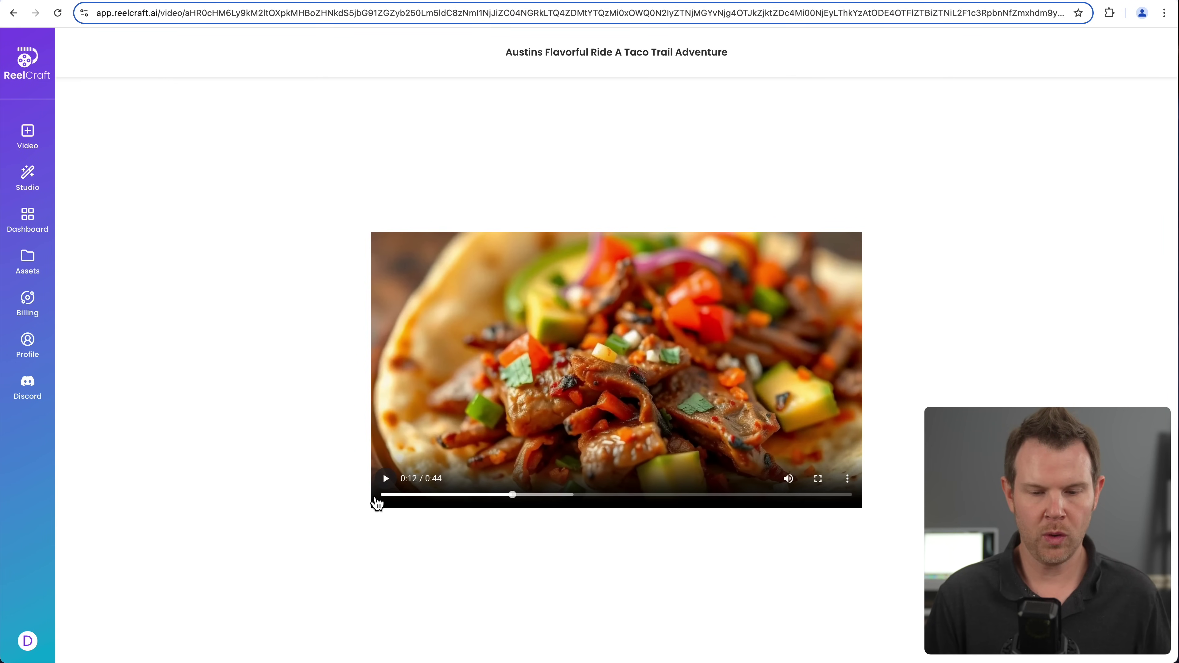
- Rewind the finished 44-second taco video to 0:00 and play it through
{"action": "left_click_drag", "start_coordinate": [510, 495], "coordinate": [355, 511]}
{"action": "left_click", "coordinate": [385, 479]}
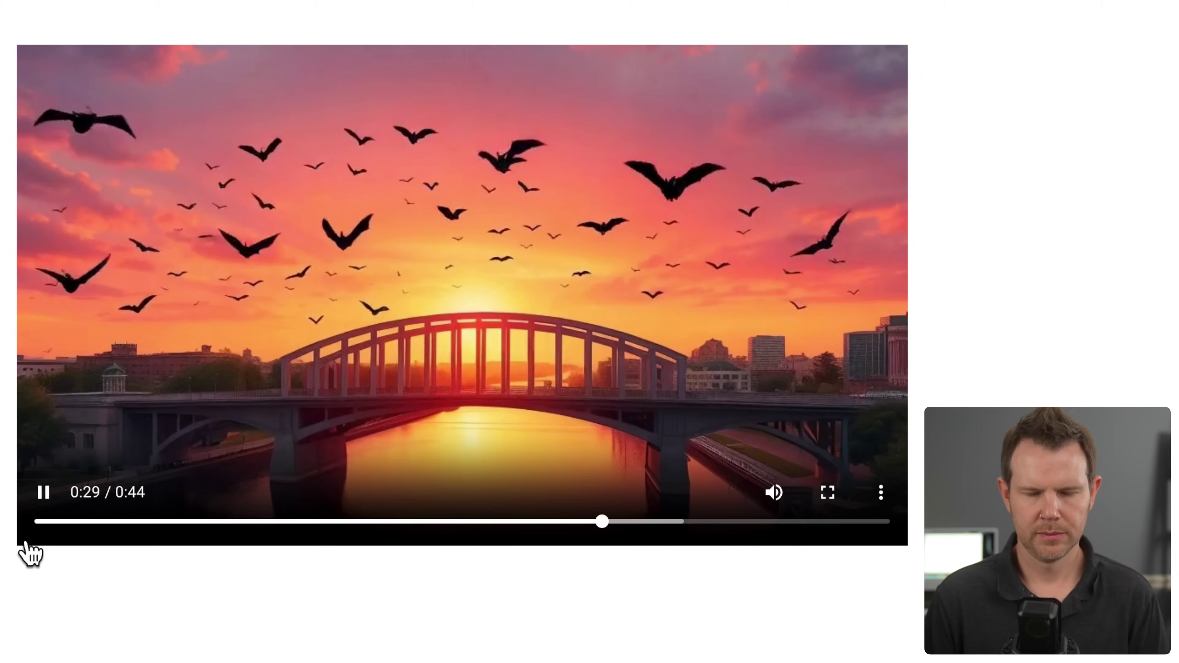
{"action": "mouse_move", "coordinate": [33, 548]}
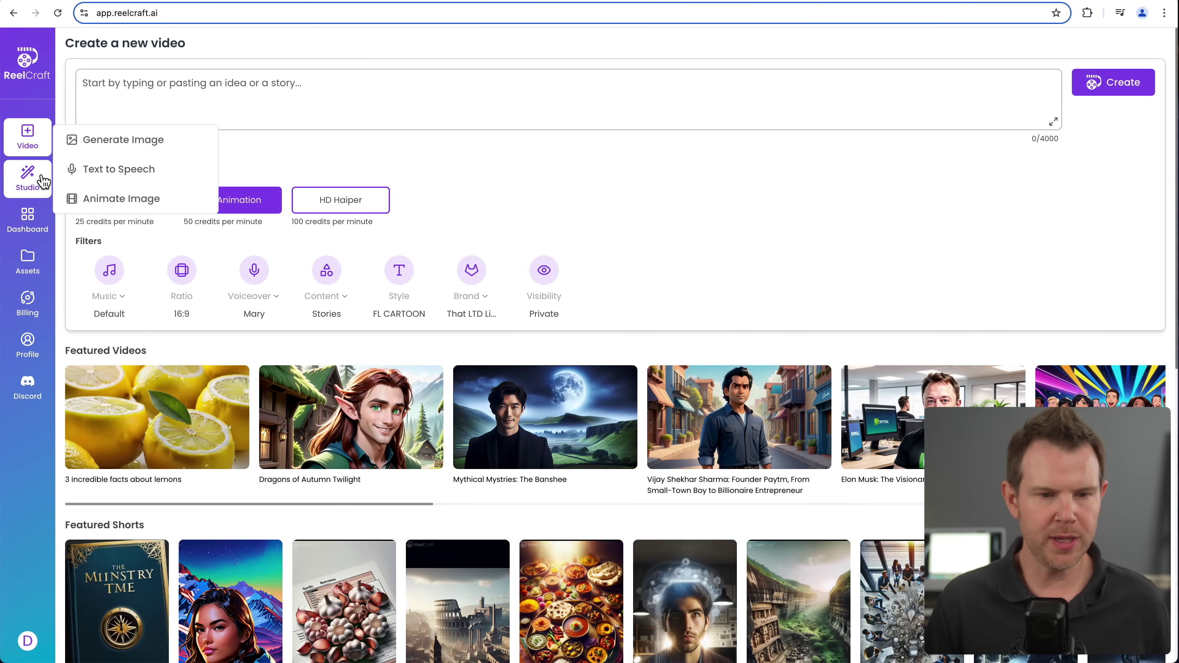
{"action": "left_click", "coordinate": [123, 139]}
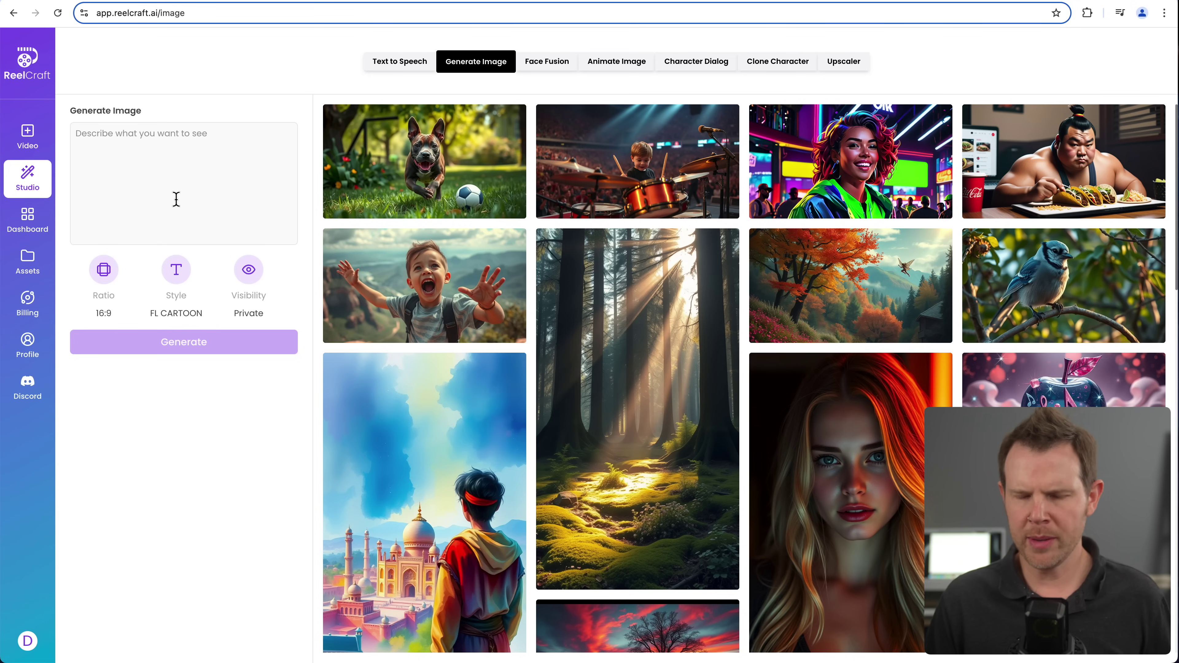
{"action": "left_click", "coordinate": [1060, 174]}
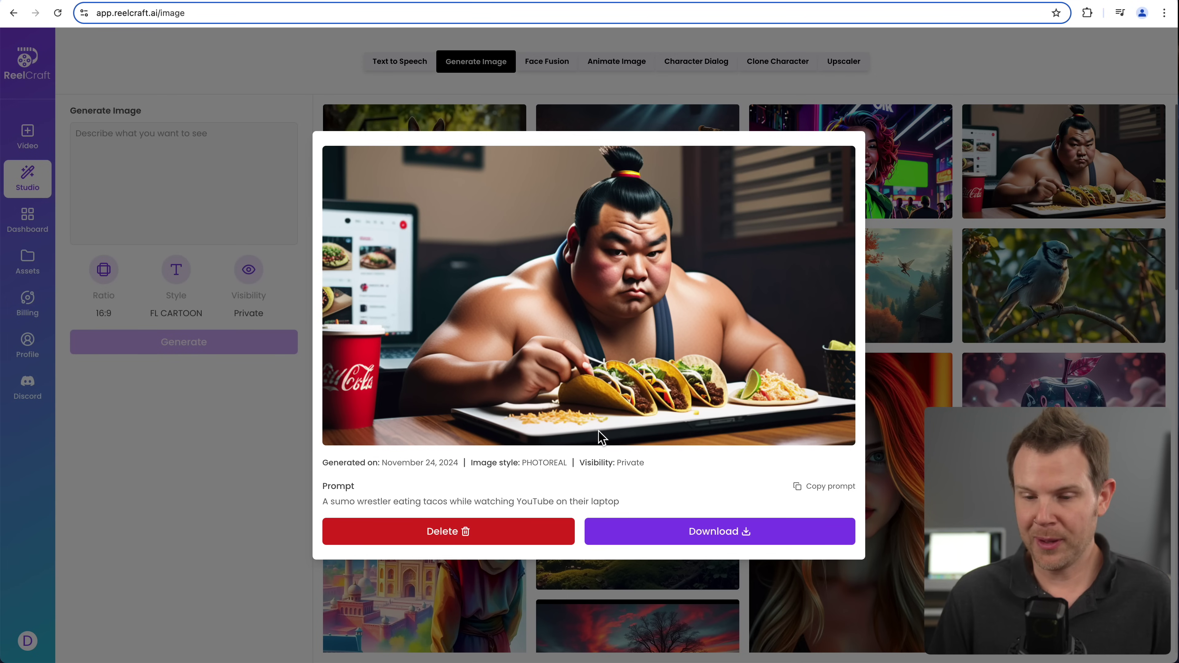
{"action": "left_click", "coordinate": [928, 244]}
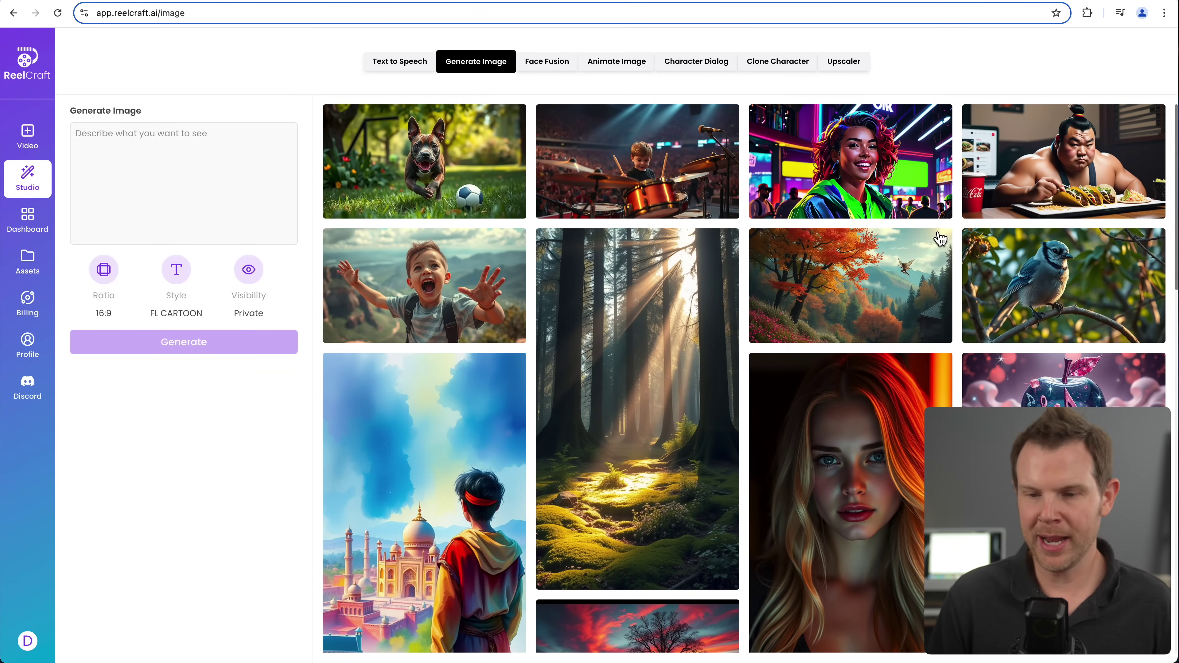
{"action": "left_click", "coordinate": [905, 182]}
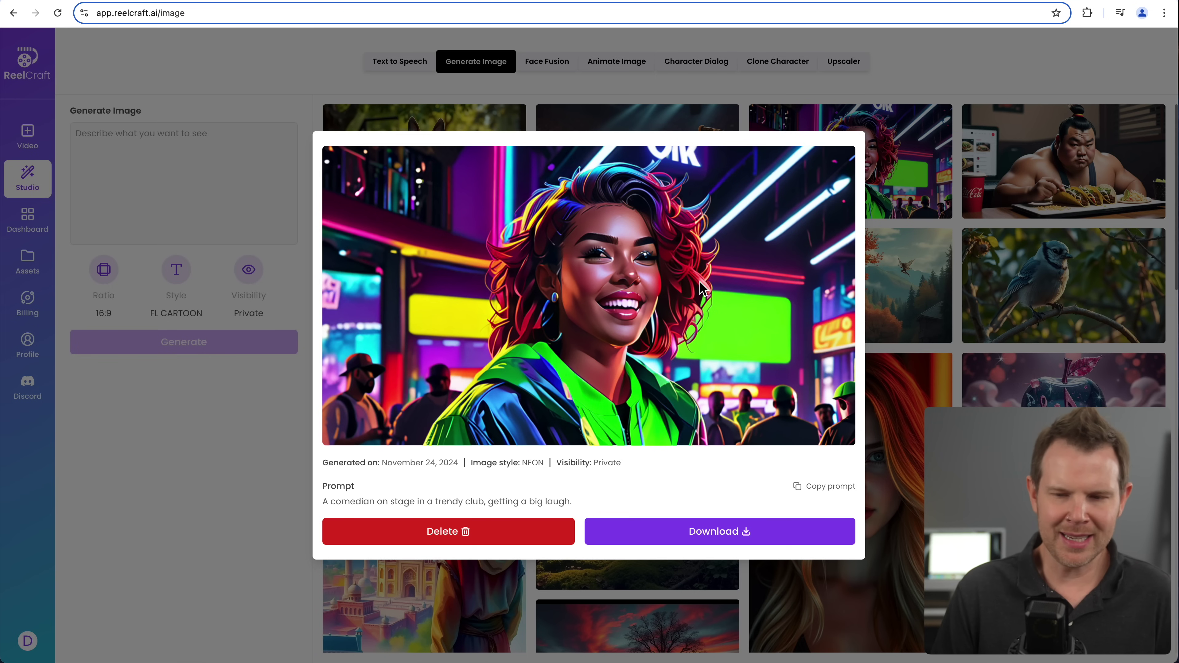
{"action": "left_click", "coordinate": [918, 251]}
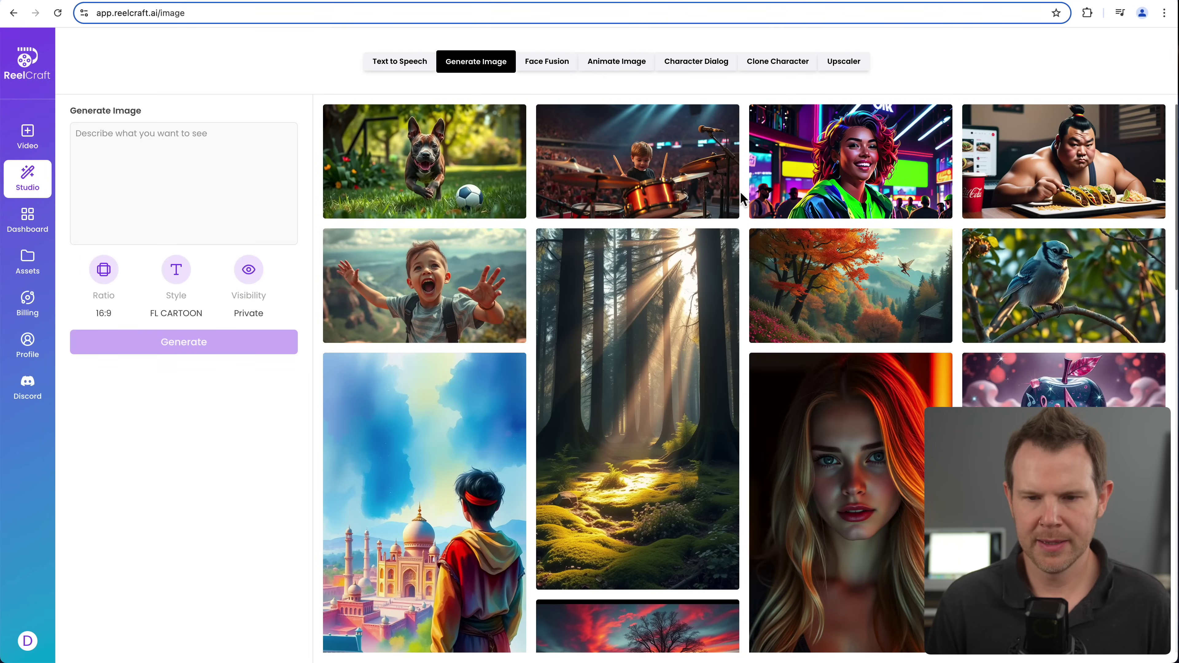
{"action": "left_click", "coordinate": [718, 207]}
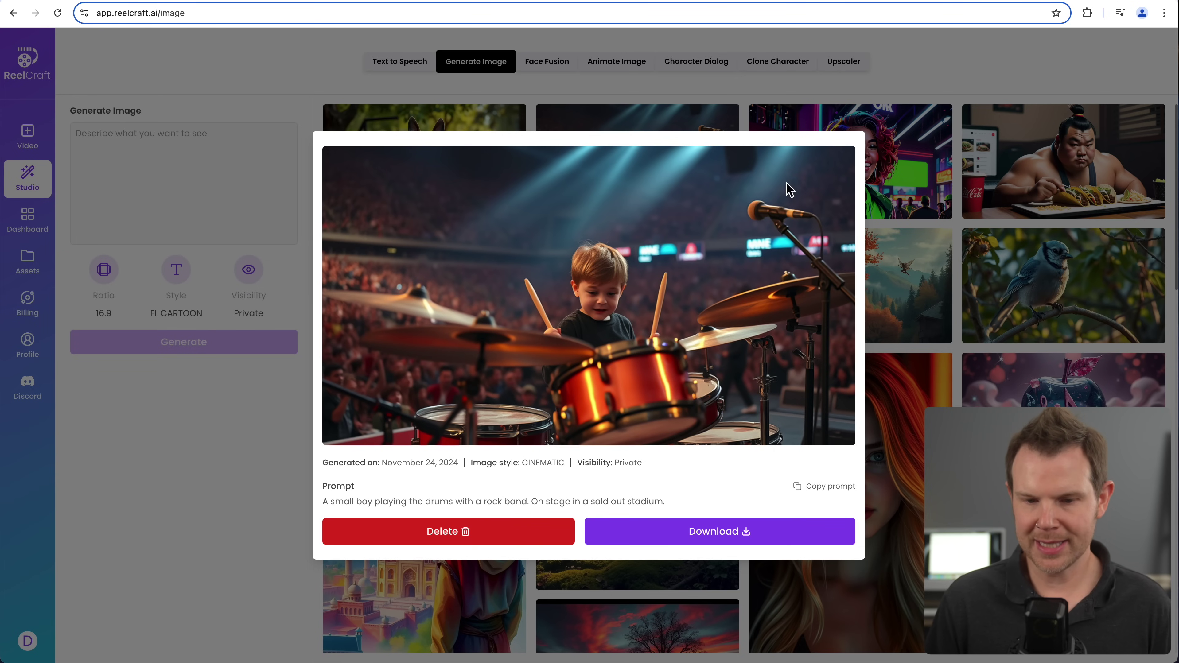
{"action": "left_click", "coordinate": [960, 185]}
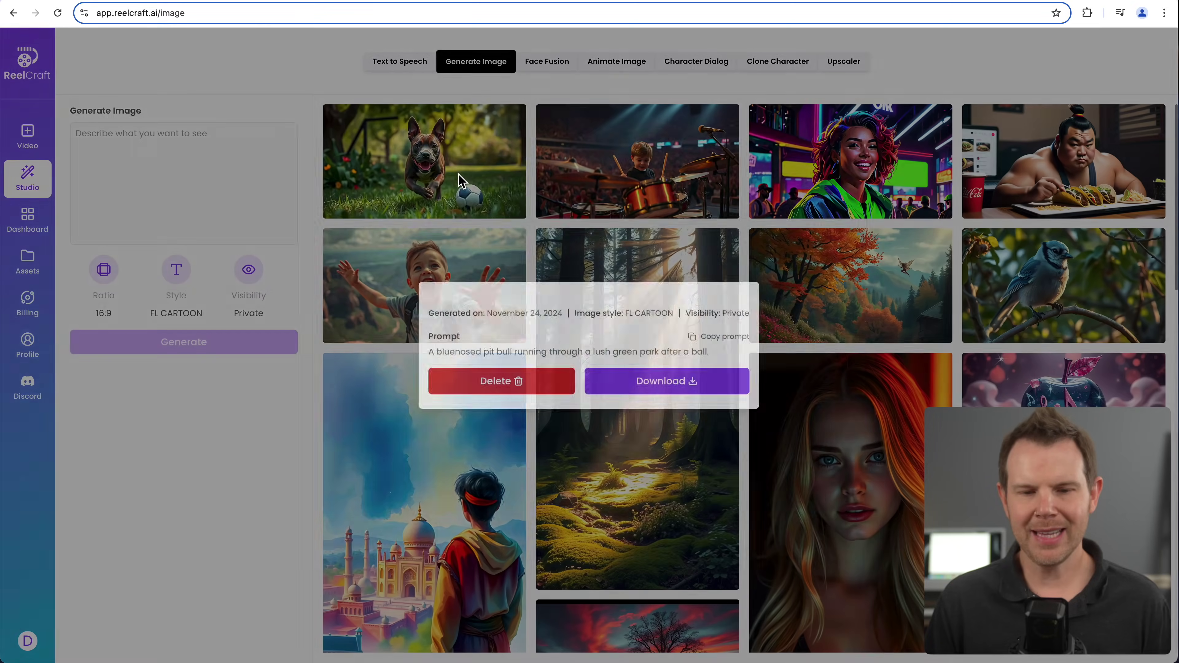
{"action": "left_click", "coordinate": [459, 174]}
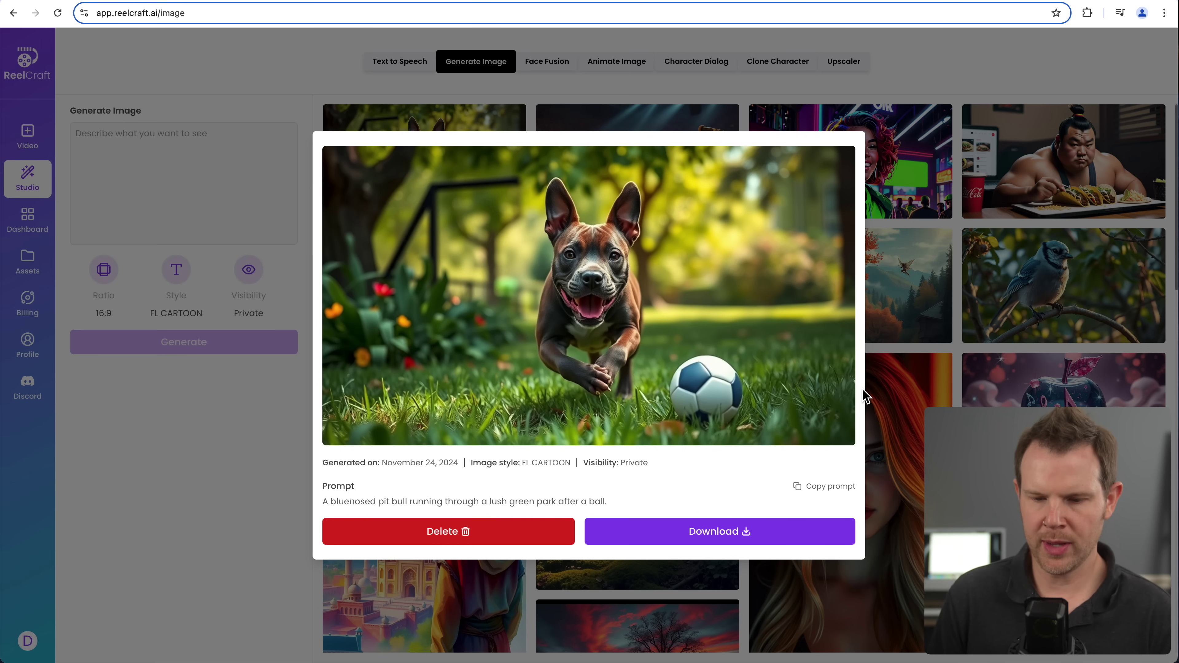
{"action": "key", "text": "Escape"}
{"action": "scroll", "coordinate": [803, 345], "scroll_direction": "down", "scroll_amount": 10}
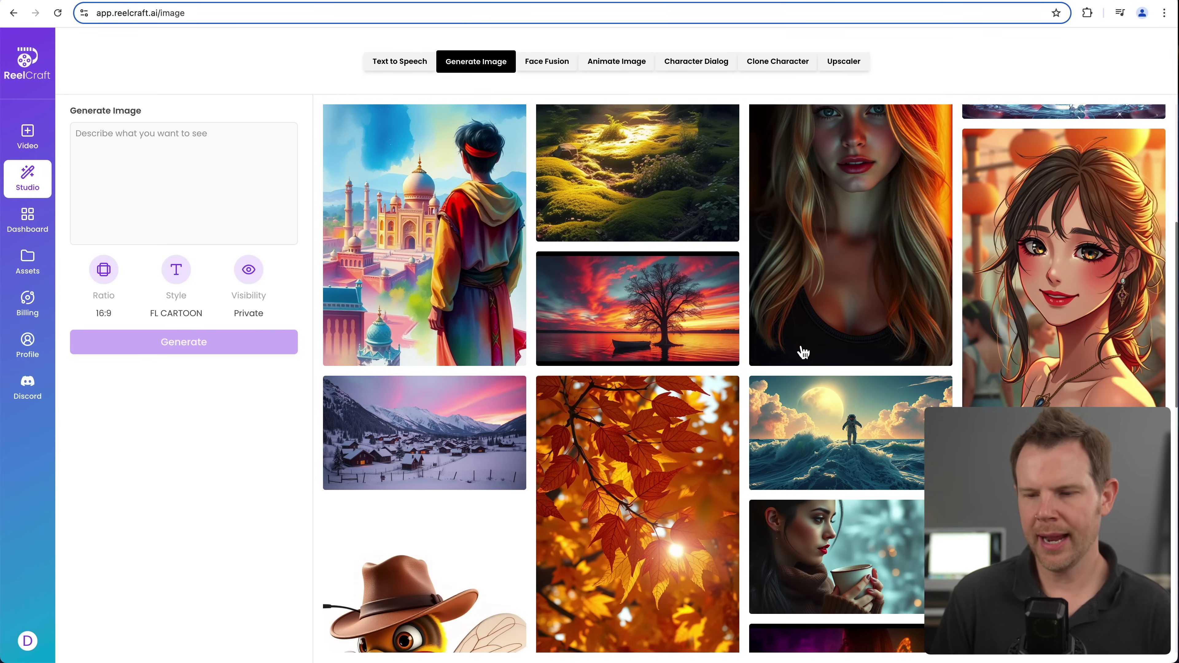
{"action": "scroll", "coordinate": [803, 353], "scroll_direction": "down", "scroll_amount": 9}
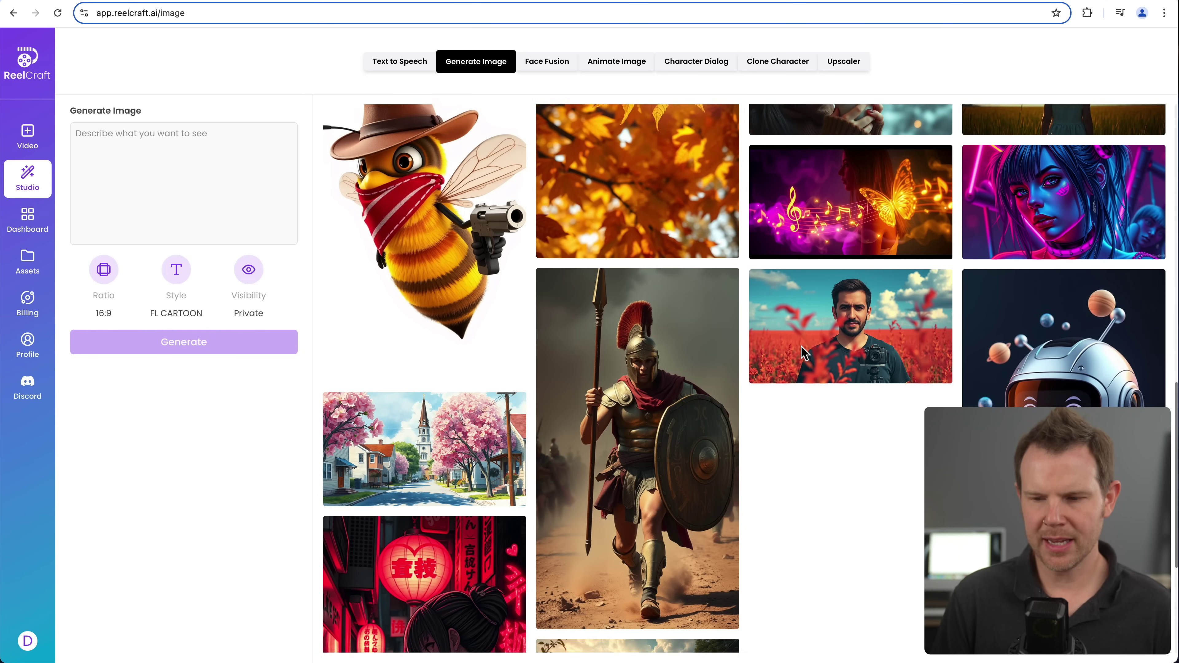
{"action": "scroll", "coordinate": [803, 353], "scroll_direction": "down", "scroll_amount": 4}
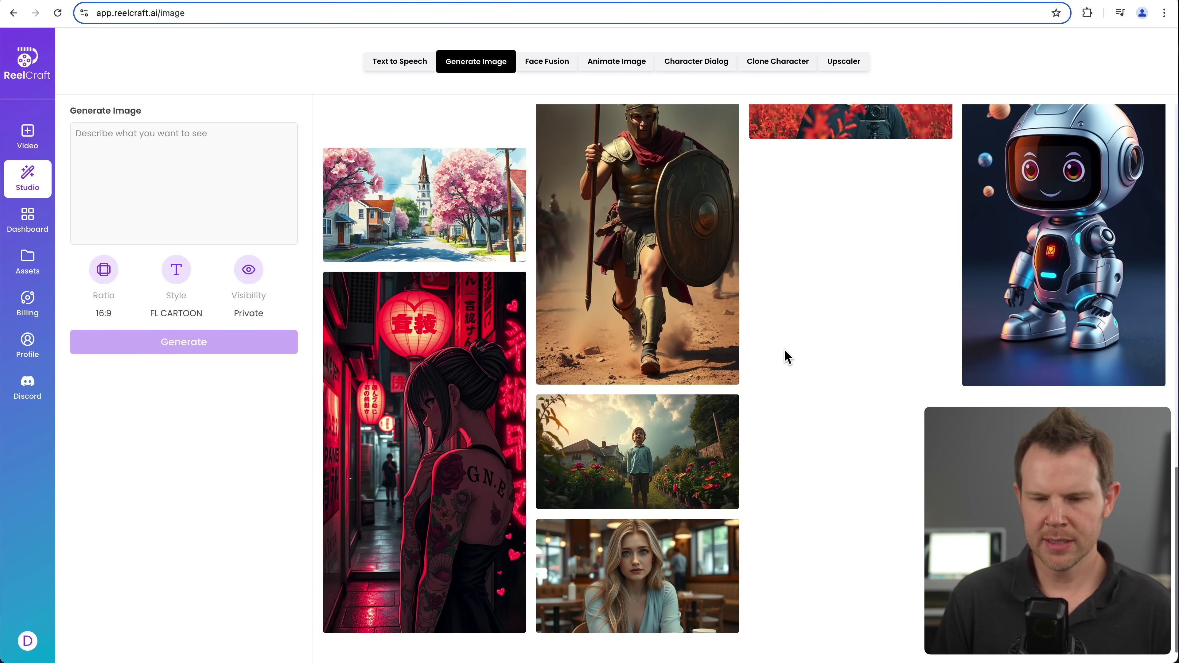
{"action": "scroll", "coordinate": [706, 362], "scroll_direction": "up", "scroll_amount": 8}
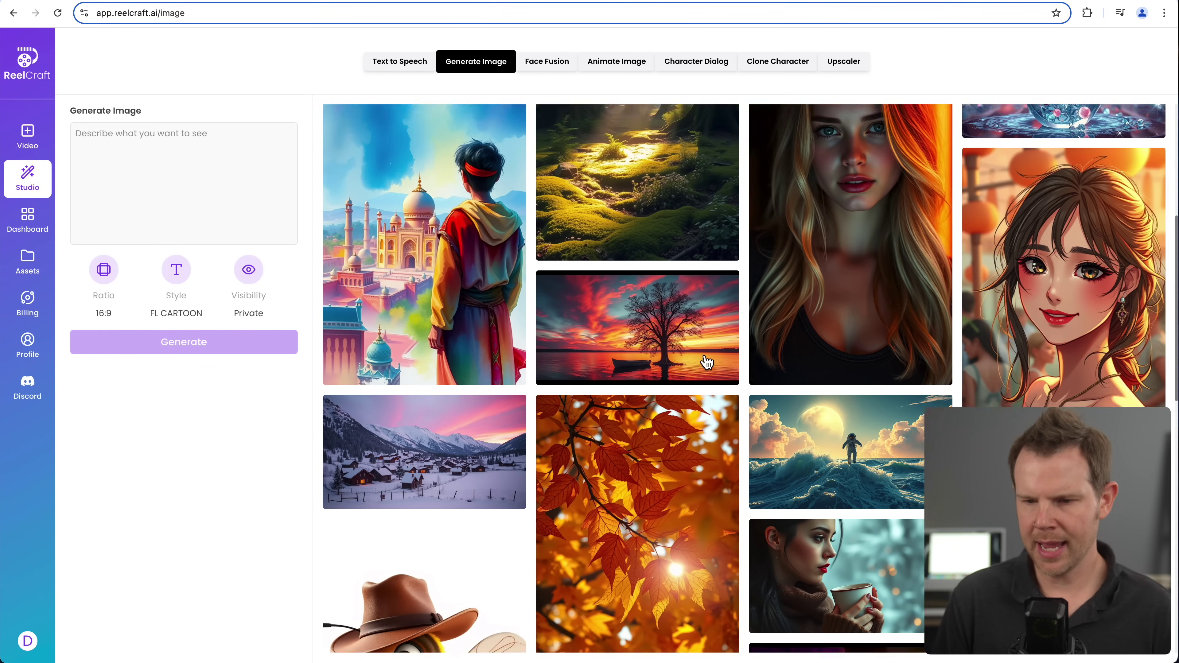
{"action": "scroll", "coordinate": [707, 363], "scroll_direction": "up", "scroll_amount": 2}
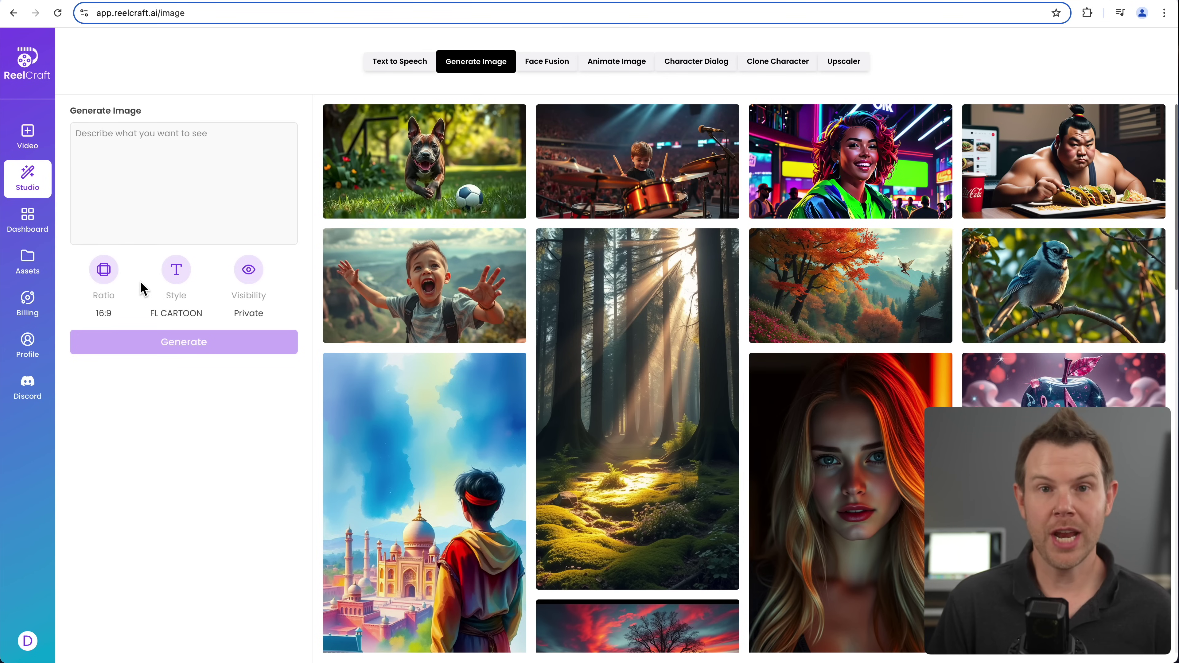
{"action": "left_click", "coordinate": [108, 277]}
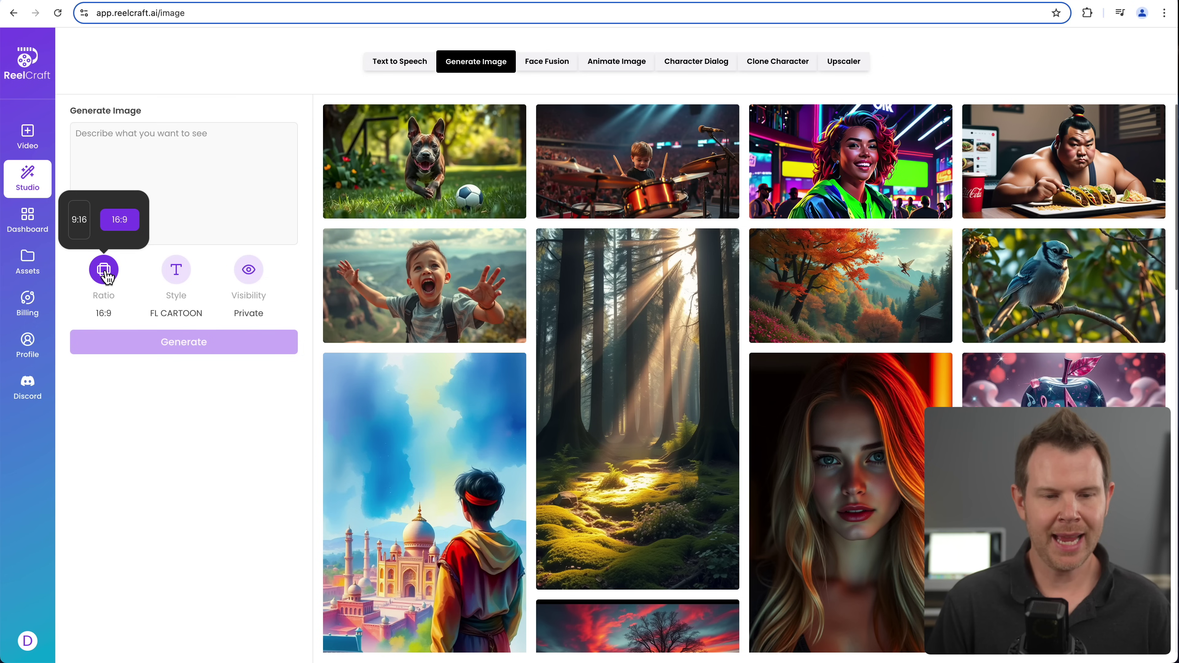
{"action": "left_click", "coordinate": [180, 274]}
{"action": "left_click", "coordinate": [179, 272]}
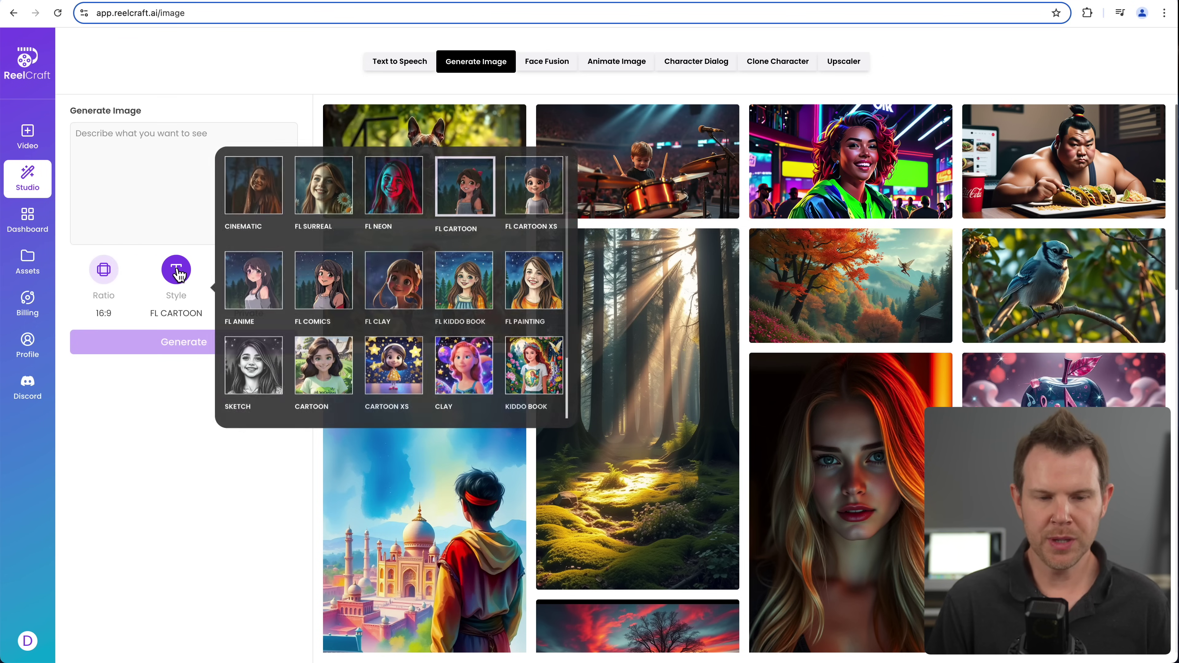
{"action": "scroll", "coordinate": [418, 265], "scroll_direction": "down", "scroll_amount": 2}
{"action": "scroll", "coordinate": [418, 265], "scroll_direction": "up", "scroll_amount": 2}
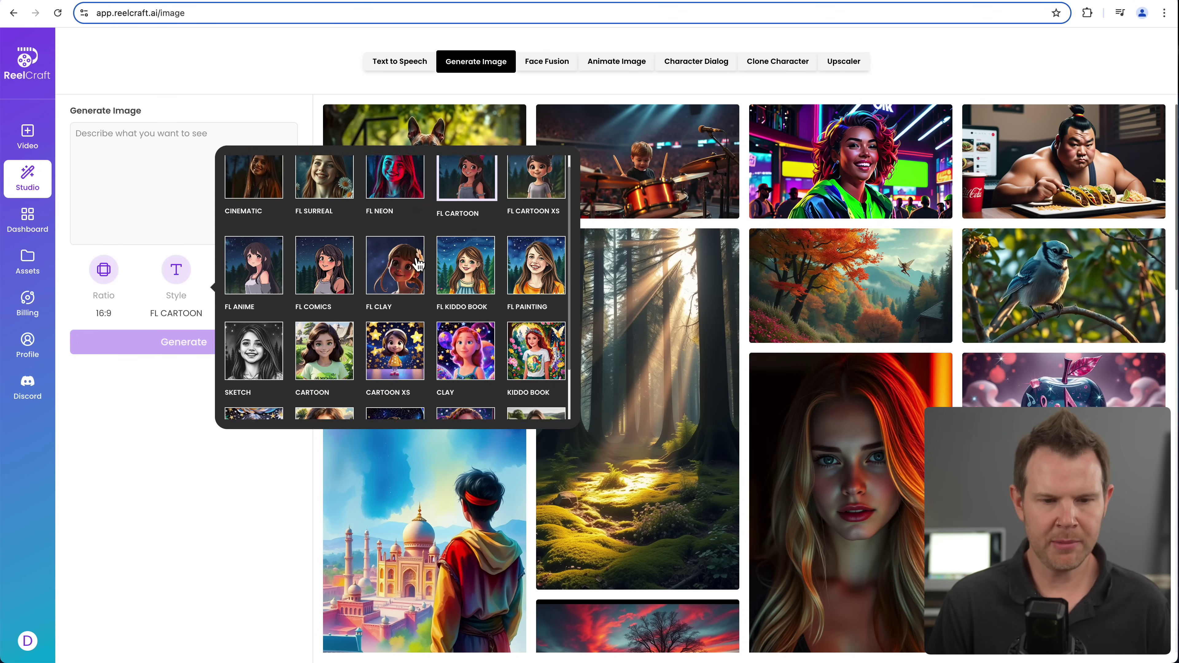
{"action": "left_click", "coordinate": [160, 411]}
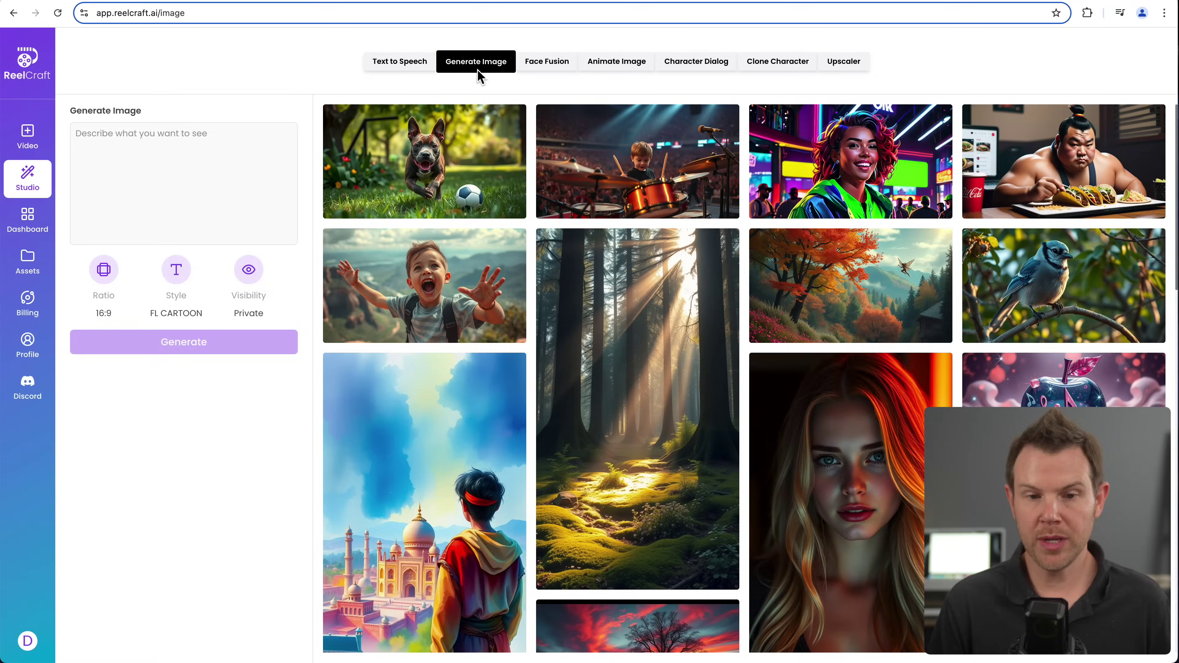
- In Text to Speech, browse the narration voices and keep Mary selected
{"action": "left_click", "coordinate": [394, 68]}
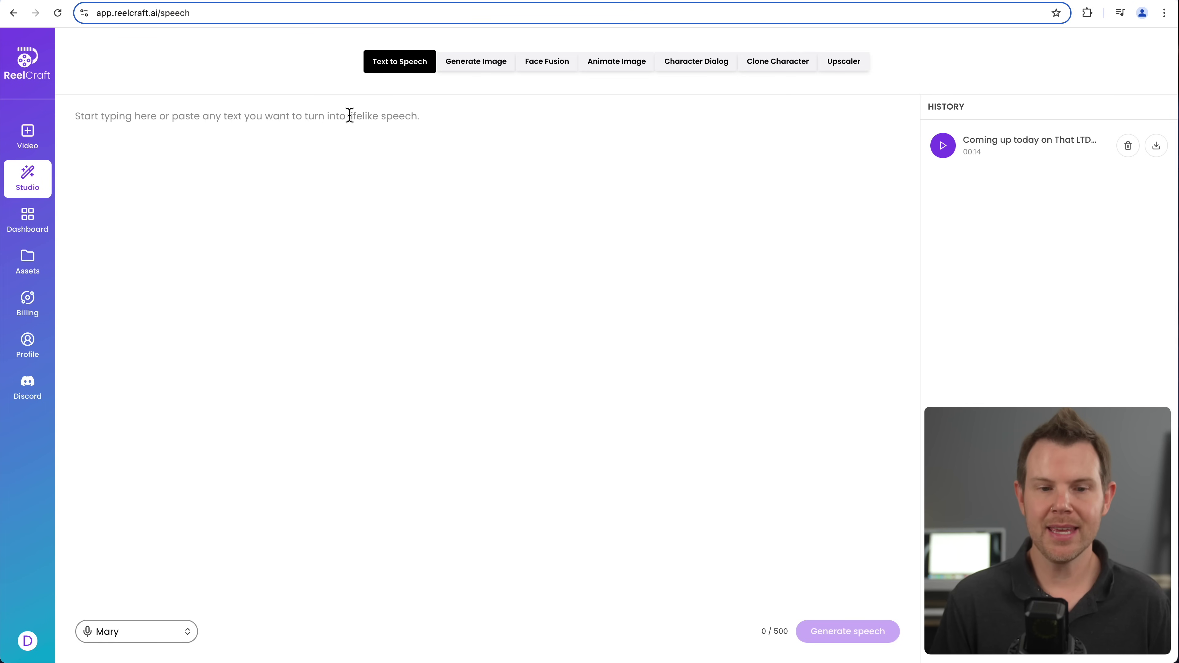
{"action": "left_click", "coordinate": [161, 635]}
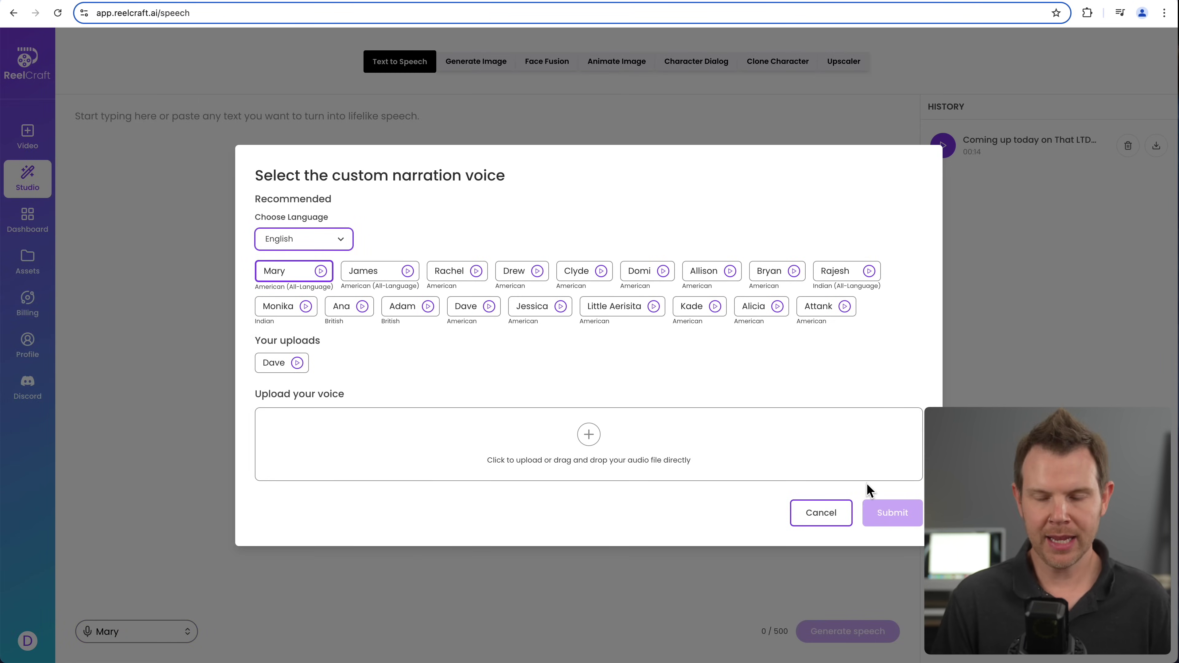
{"action": "left_click", "coordinate": [820, 511]}
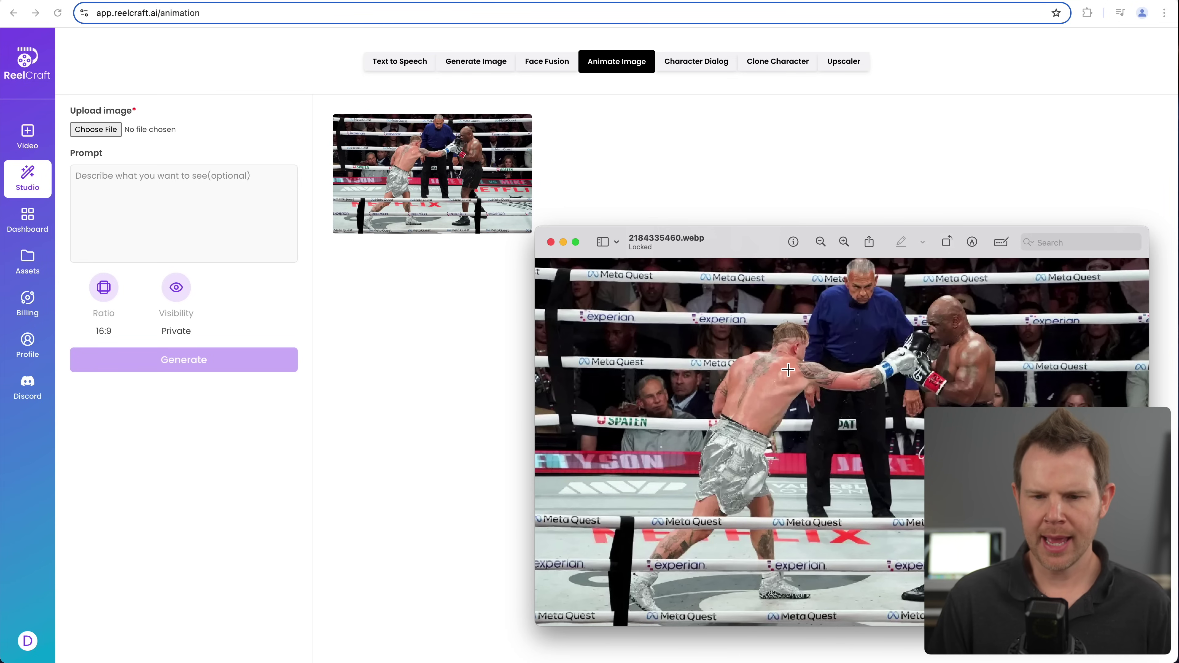
- Close the separate Preview window showing the boxing photo 2184335460.webp
{"action": "left_click", "coordinate": [552, 242]}
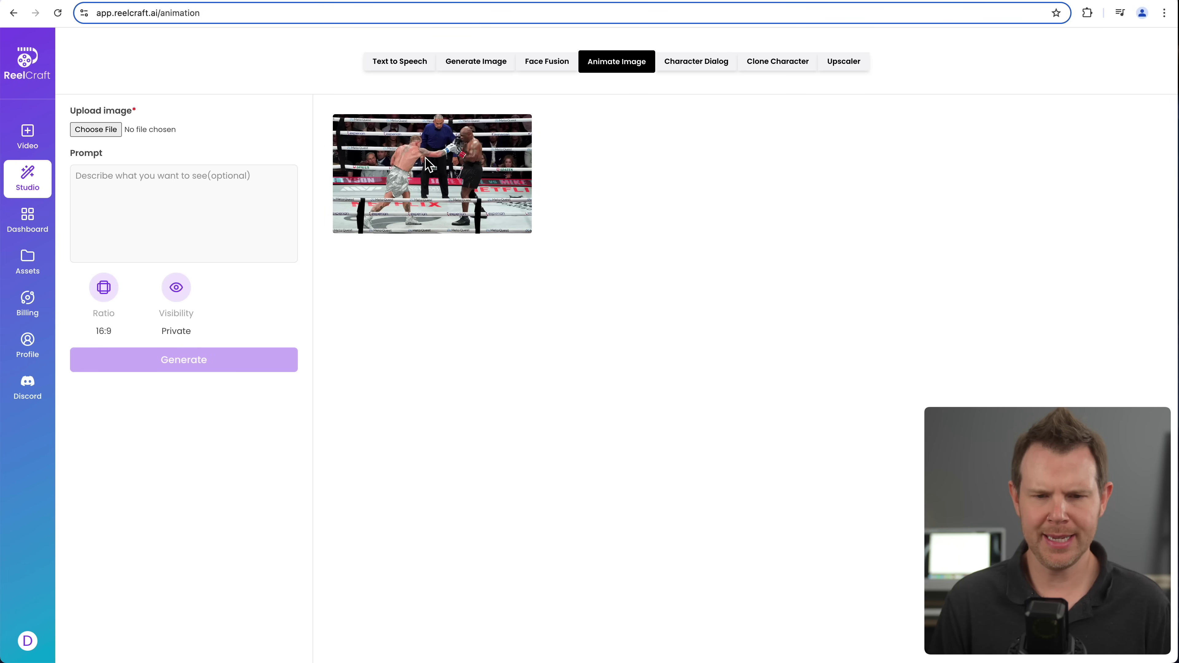
- Open the boxing animation with the prompt "The boxers stop boxing and sit down for tea."
{"action": "left_click", "coordinate": [440, 168]}
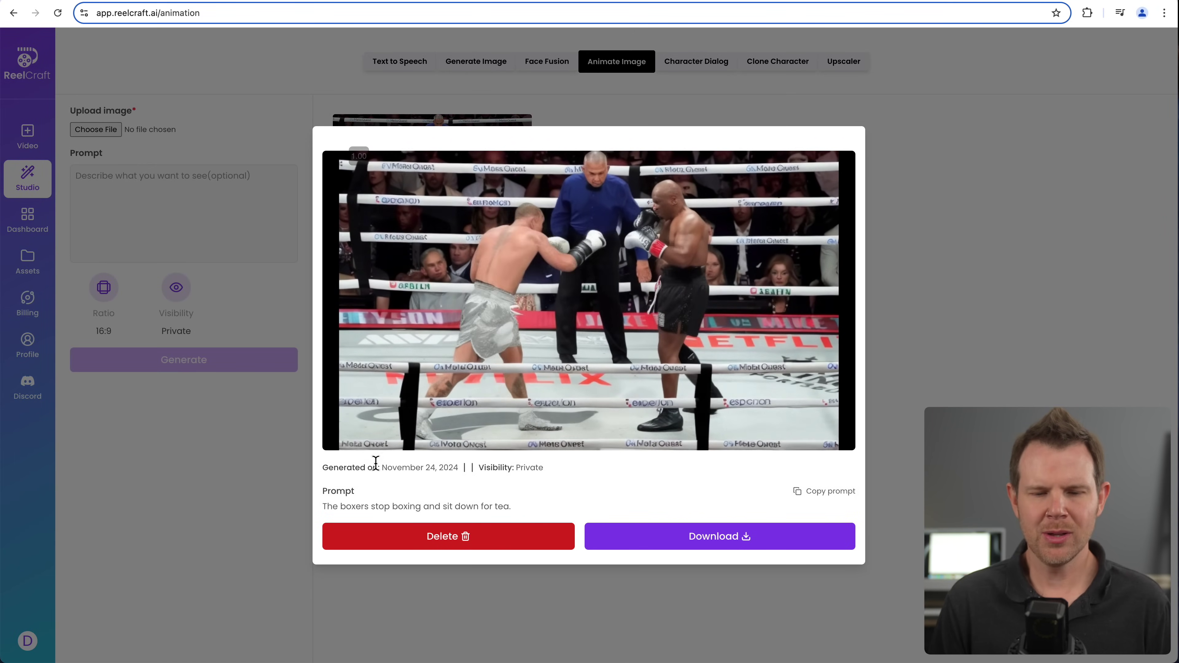